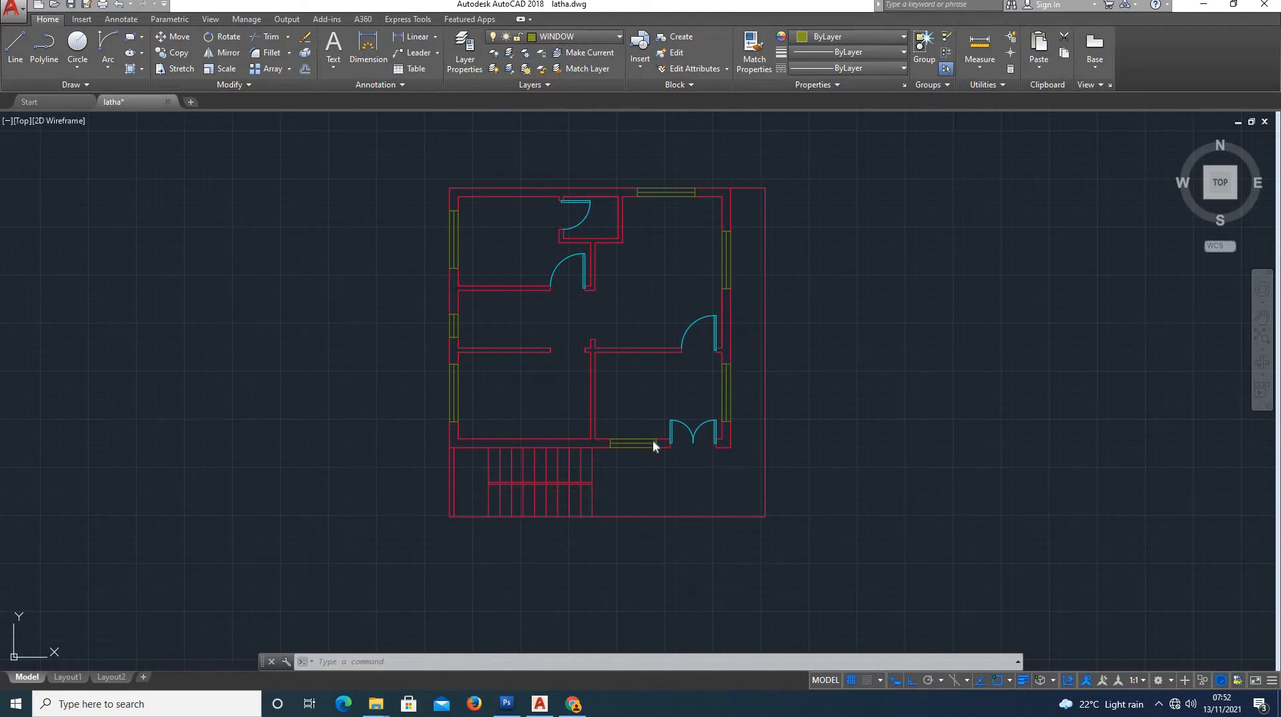
Examine the floor plan's doors and windows, ending at the double entrance door
{"action": "scroll", "coordinate": [671, 444], "scroll_direction": "up", "scroll_amount": 2}
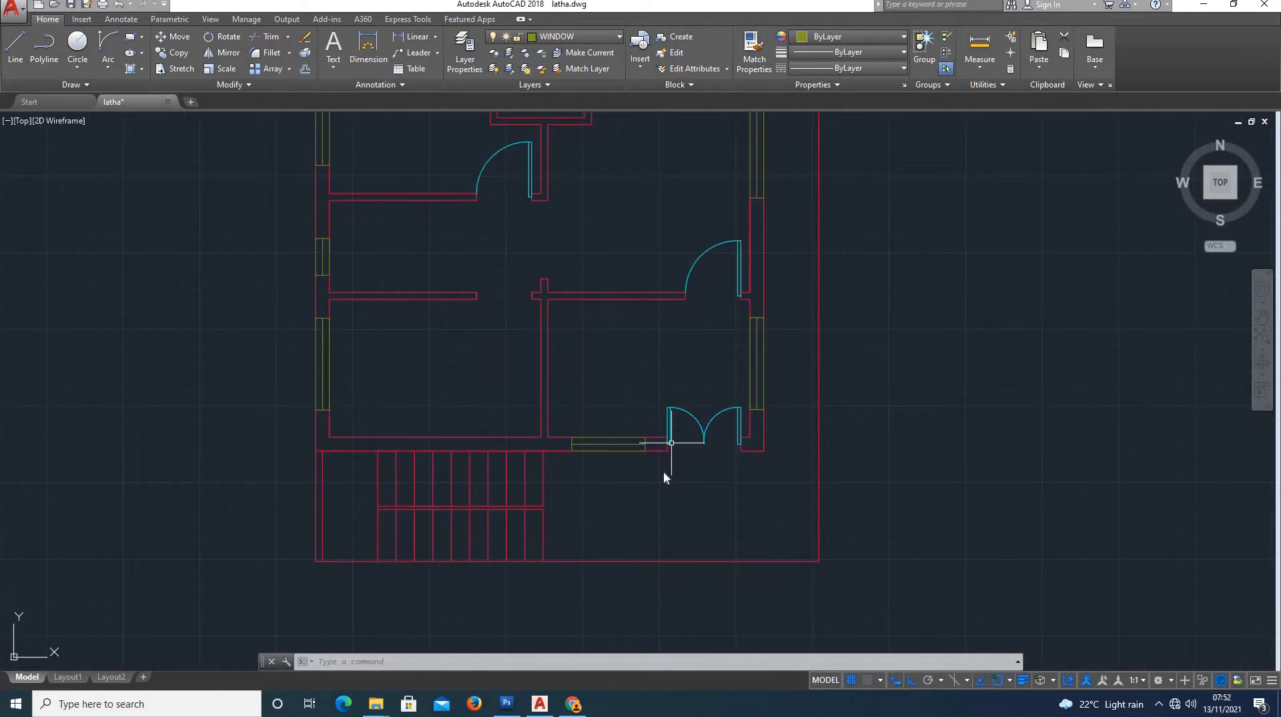
{"action": "scroll", "coordinate": [662, 461], "scroll_direction": "down", "scroll_amount": 4}
{"action": "scroll", "coordinate": [657, 437], "scroll_direction": "up", "scroll_amount": 3}
{"action": "scroll", "coordinate": [650, 441], "scroll_direction": "down", "scroll_amount": 2}
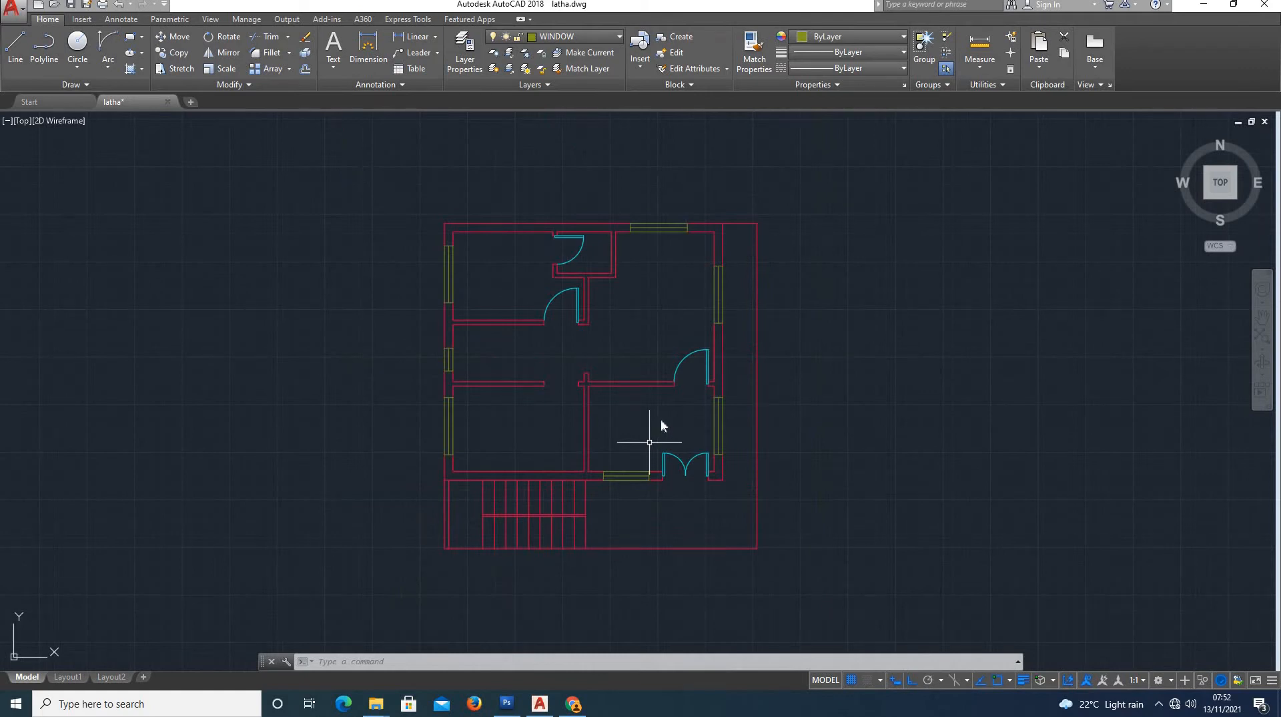
{"action": "scroll", "coordinate": [661, 427], "scroll_direction": "up", "scroll_amount": 4}
{"action": "scroll", "coordinate": [651, 450], "scroll_direction": "down", "scroll_amount": 2}
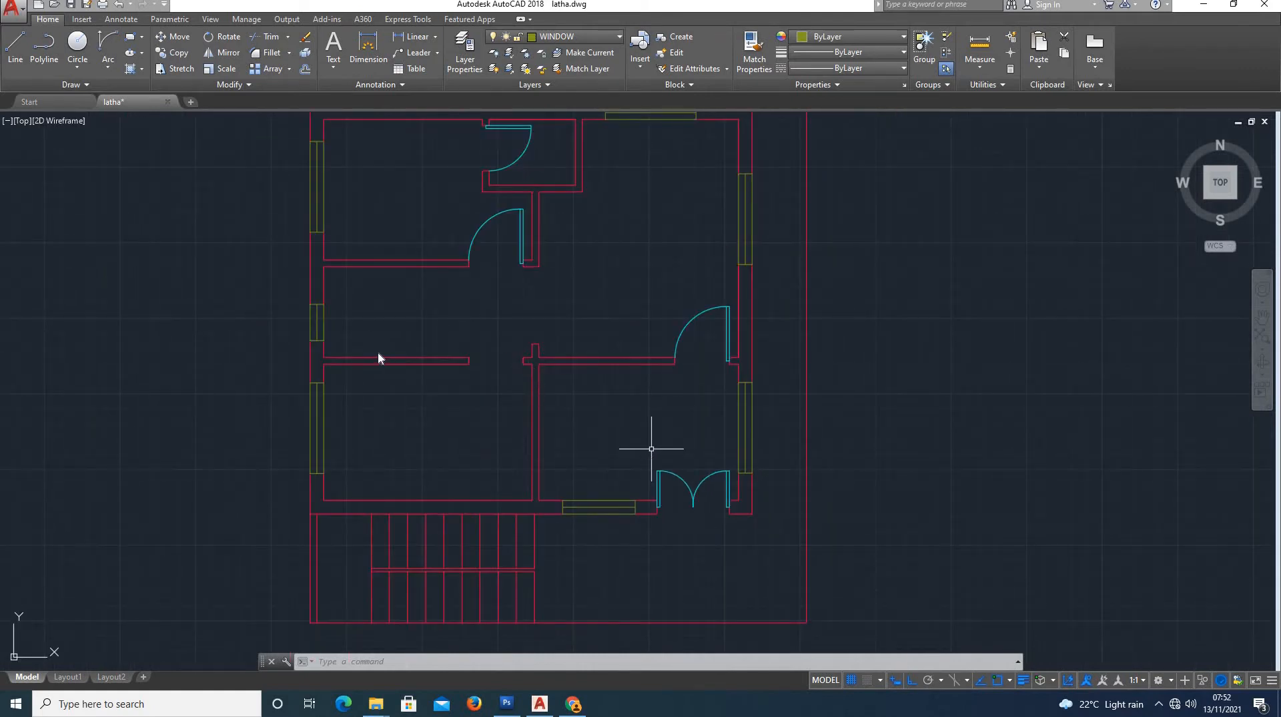
{"action": "scroll", "coordinate": [551, 360], "scroll_direction": "down", "scroll_amount": 2}
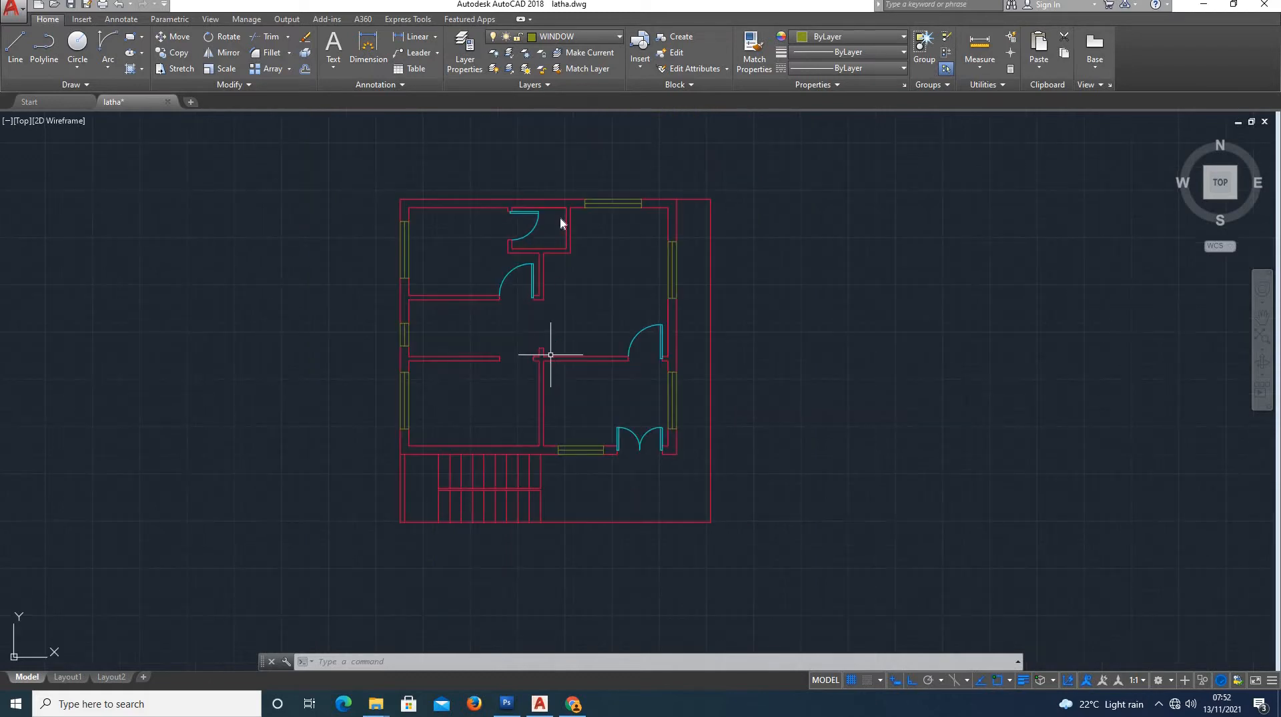
{"action": "scroll", "coordinate": [562, 218], "scroll_direction": "up", "scroll_amount": 2}
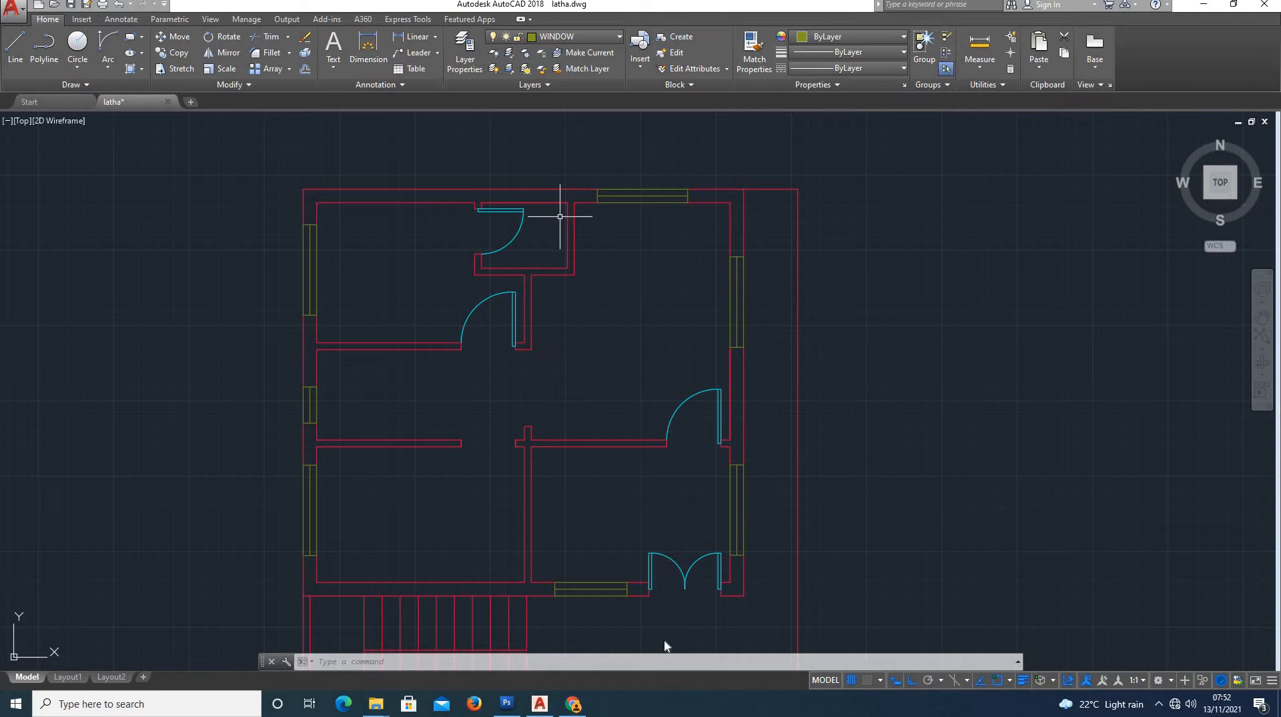
{"action": "scroll", "coordinate": [676, 600], "scroll_direction": "up", "scroll_amount": 4}
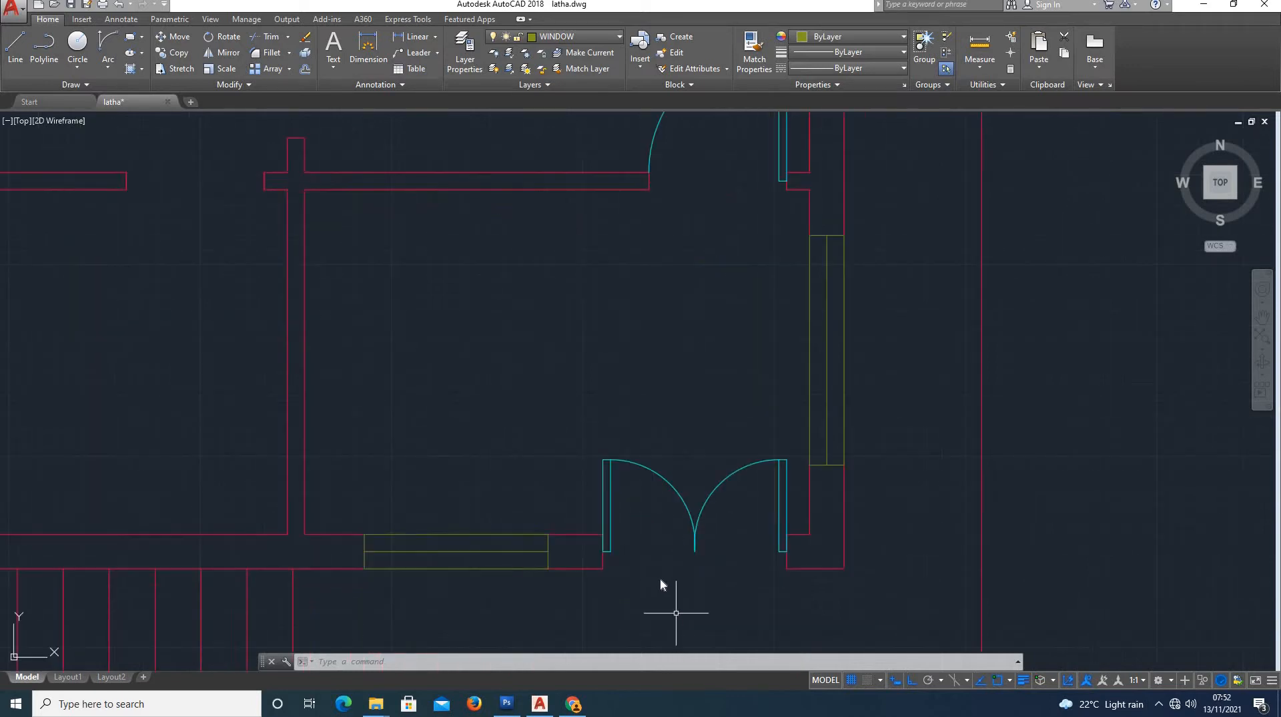
{"action": "scroll", "coordinate": [661, 581], "scroll_direction": "down", "scroll_amount": 2}
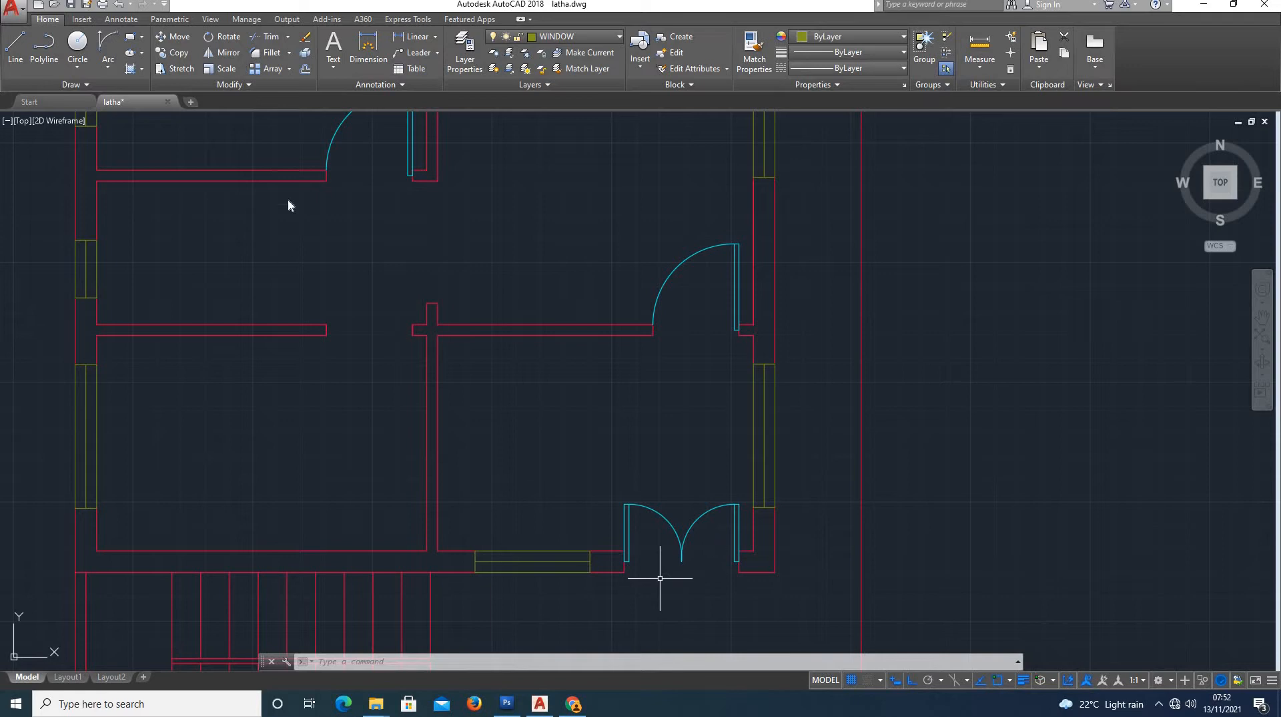
Add a horizontal linear dimension across the double entrance door's opening, placed just below the wall
{"action": "left_click", "coordinate": [404, 40]}
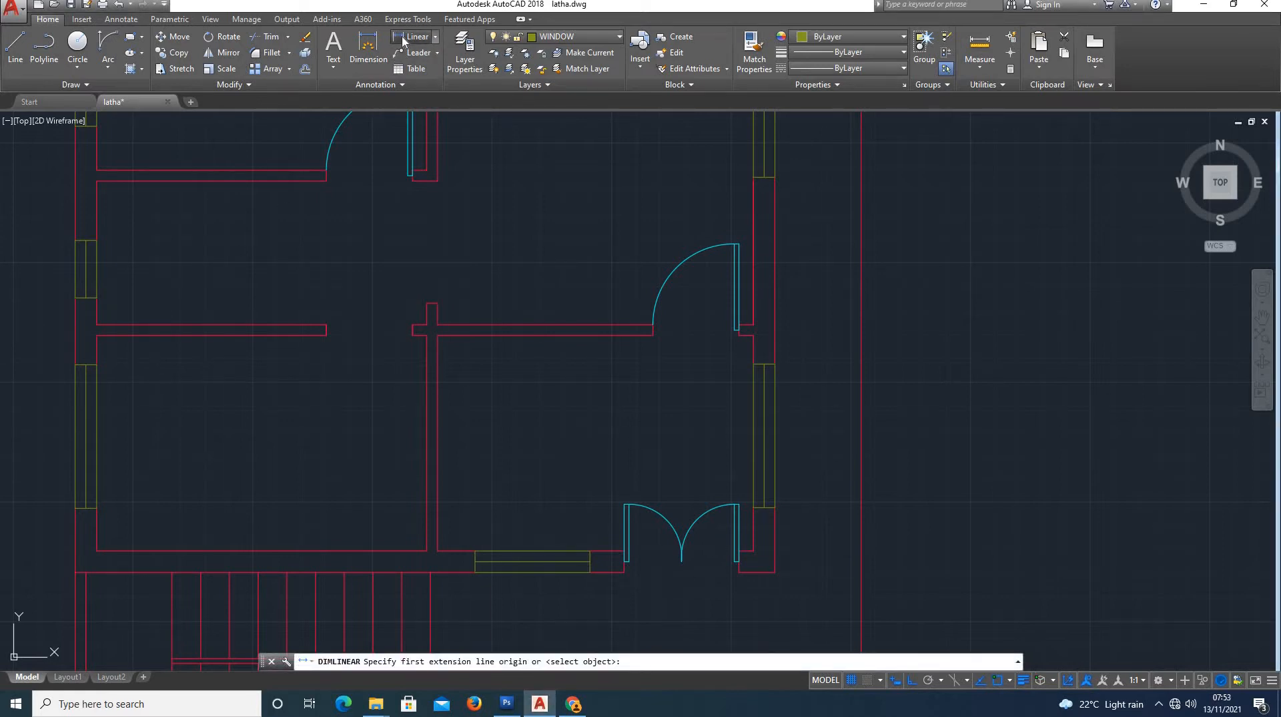
{"action": "left_click", "coordinate": [404, 40]}
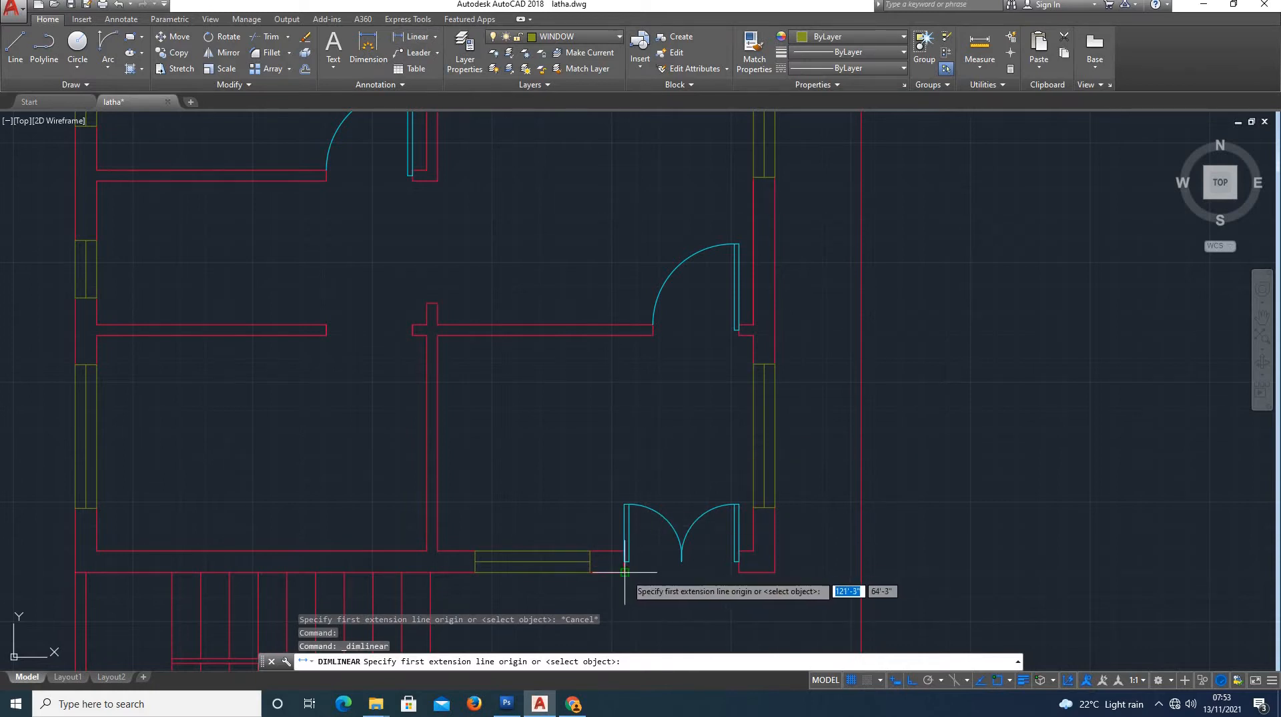
{"action": "left_click", "coordinate": [669, 572]}
{"action": "left_click", "coordinate": [740, 562]}
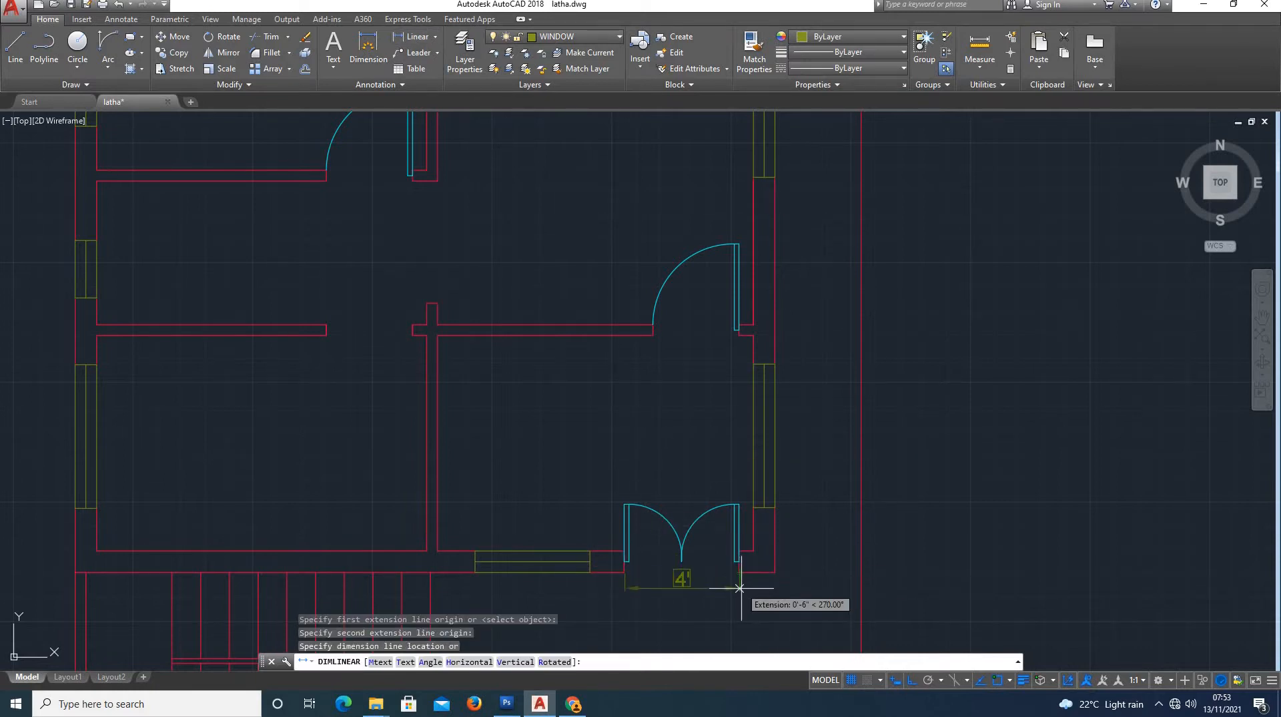
{"action": "left_click", "coordinate": [740, 594]}
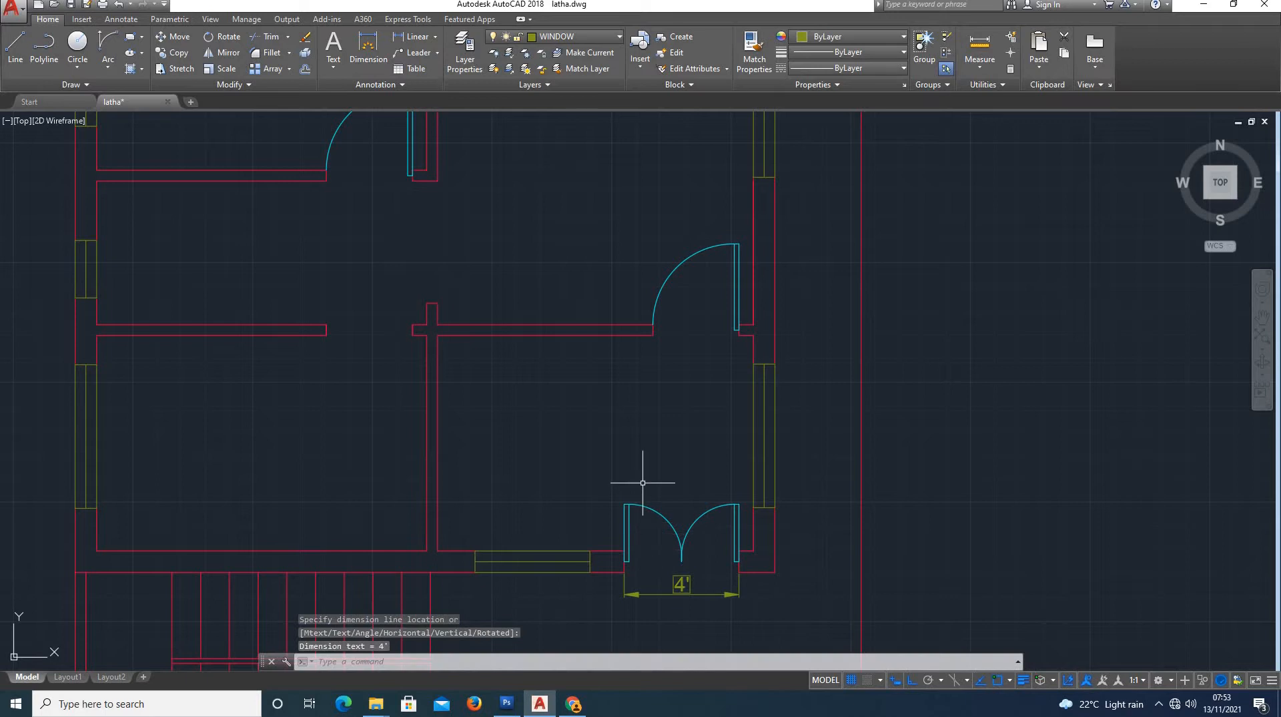
{"action": "key", "text": "Return"}
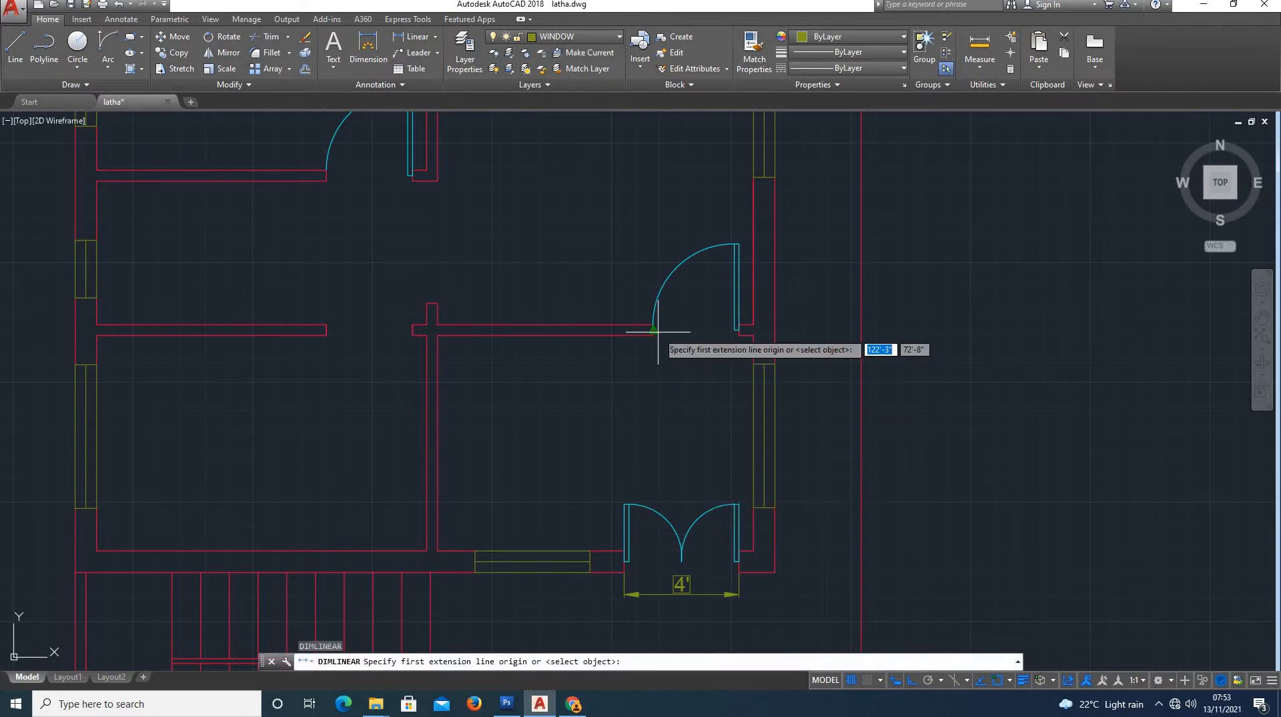
{"action": "scroll", "coordinate": [644, 407], "scroll_direction": "down", "scroll_amount": 2}
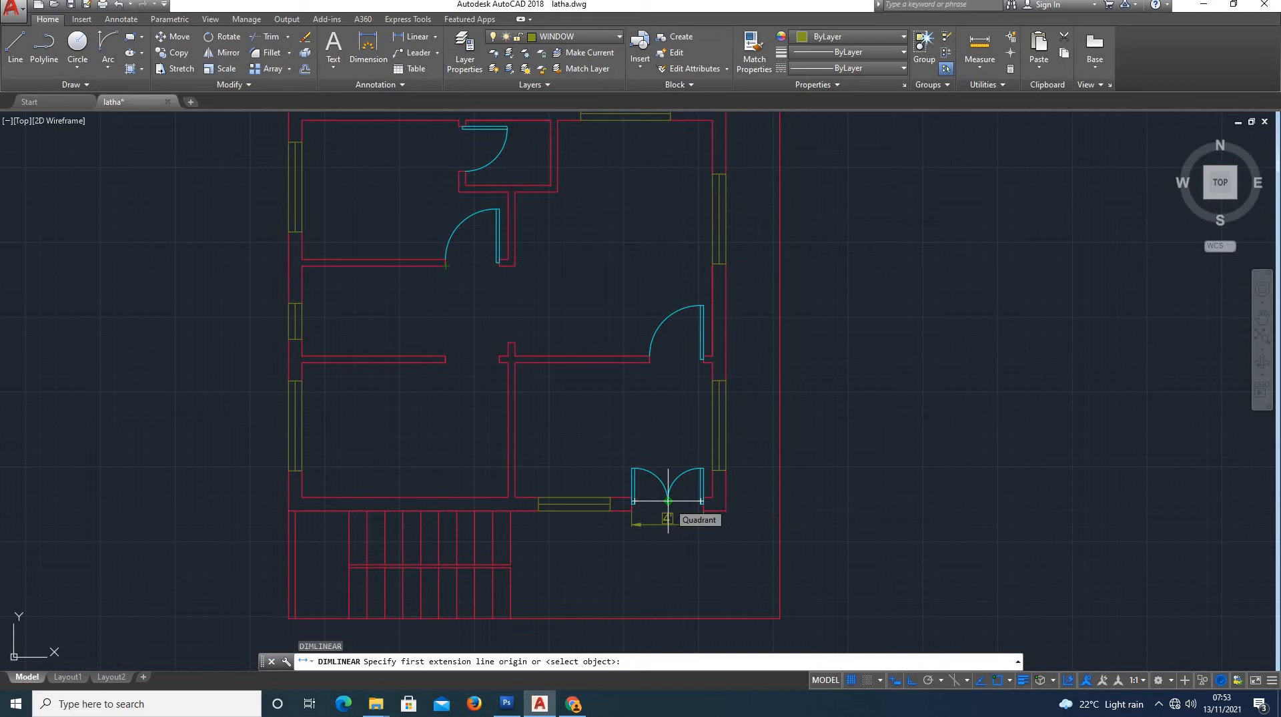
{"action": "key", "text": "Escape"}
Add a linear dimension for the thickness of the double entrance door's left leaf, placed above the leaf
{"action": "scroll", "coordinate": [626, 514], "scroll_direction": "up", "scroll_amount": 2}
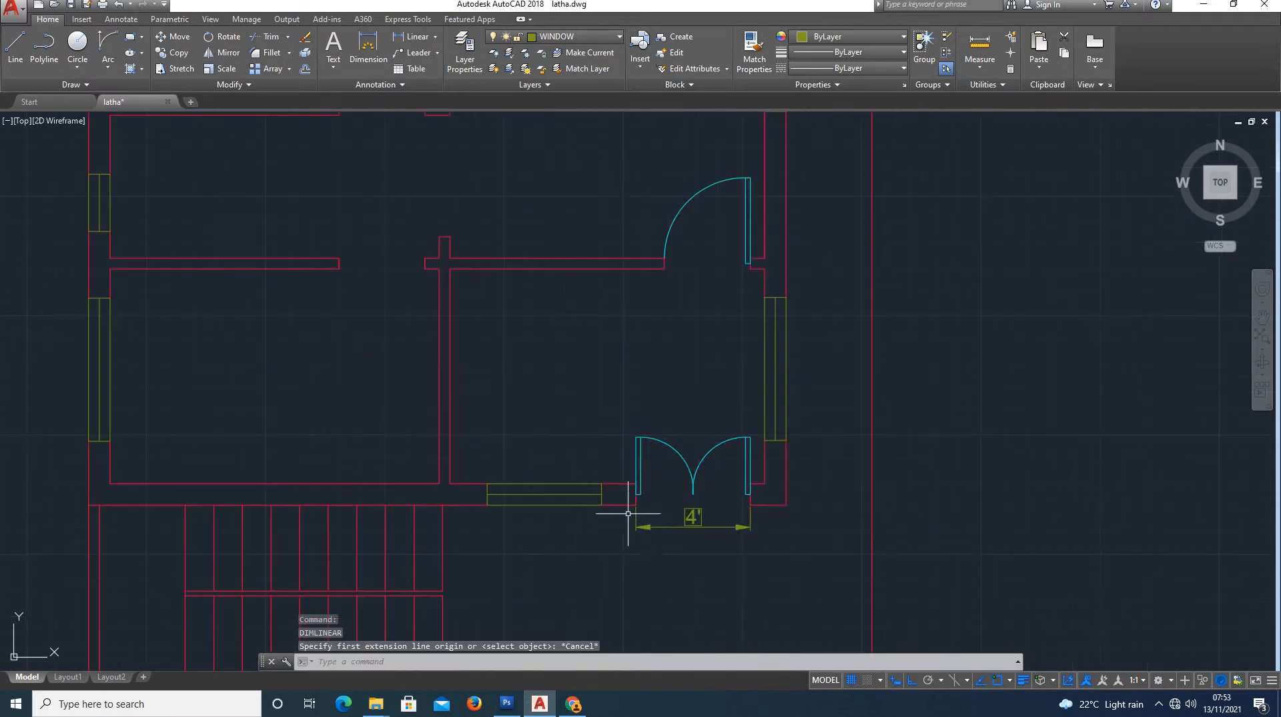
{"action": "scroll", "coordinate": [628, 513], "scroll_direction": "down", "scroll_amount": 3}
{"action": "scroll", "coordinate": [675, 512], "scroll_direction": "up", "scroll_amount": 5}
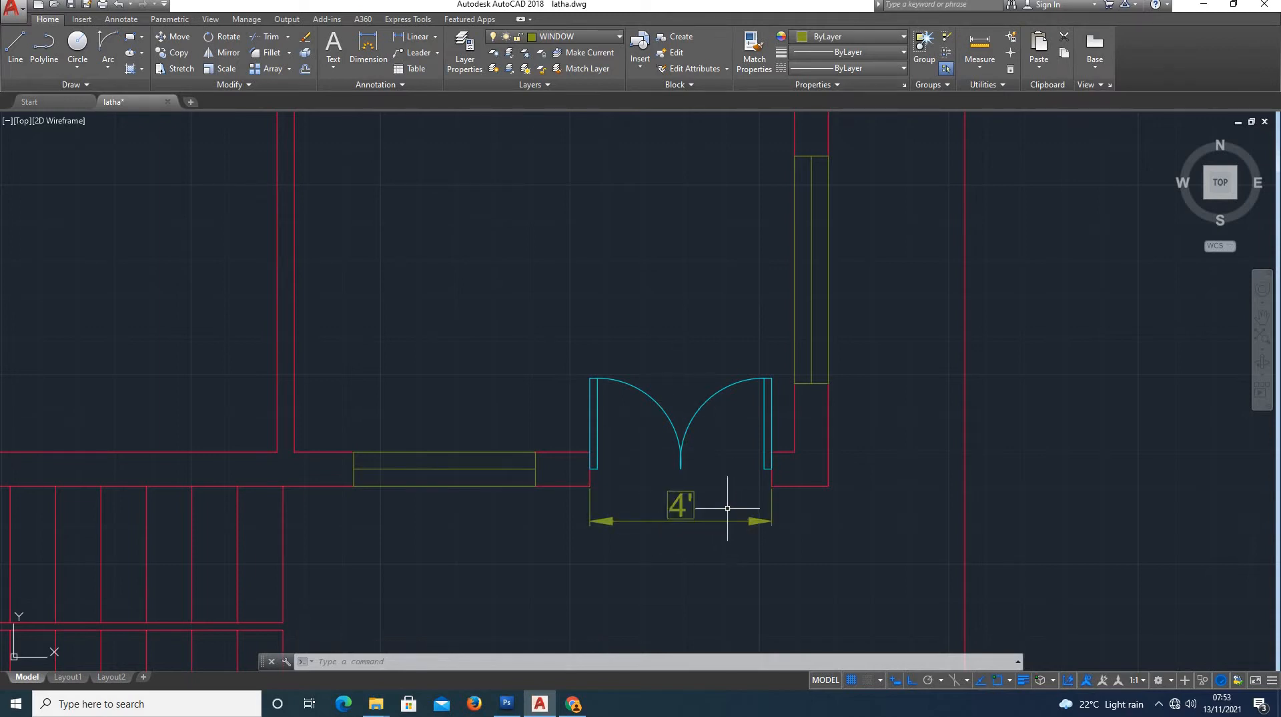
{"action": "left_click", "coordinate": [688, 515]}
{"action": "mouse_move", "coordinate": [687, 516]}
{"action": "scroll", "coordinate": [594, 420], "scroll_direction": "up", "scroll_amount": 4}
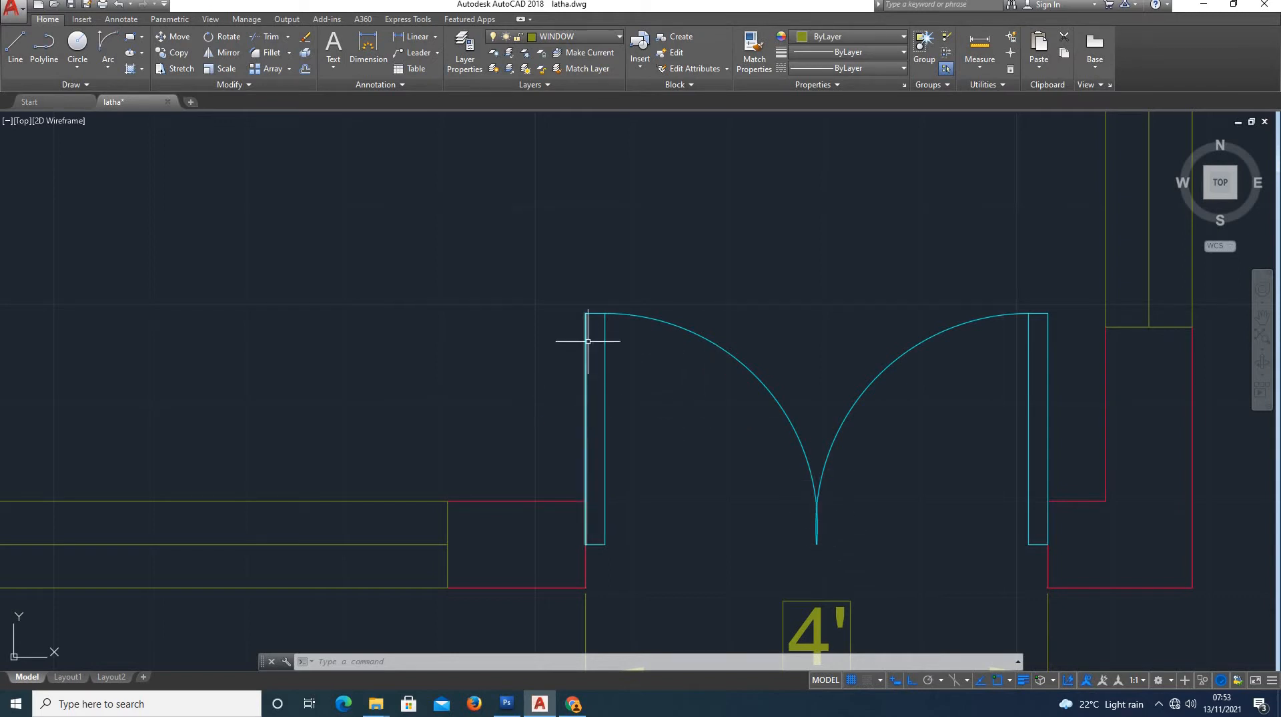
{"action": "left_click", "coordinate": [407, 37]}
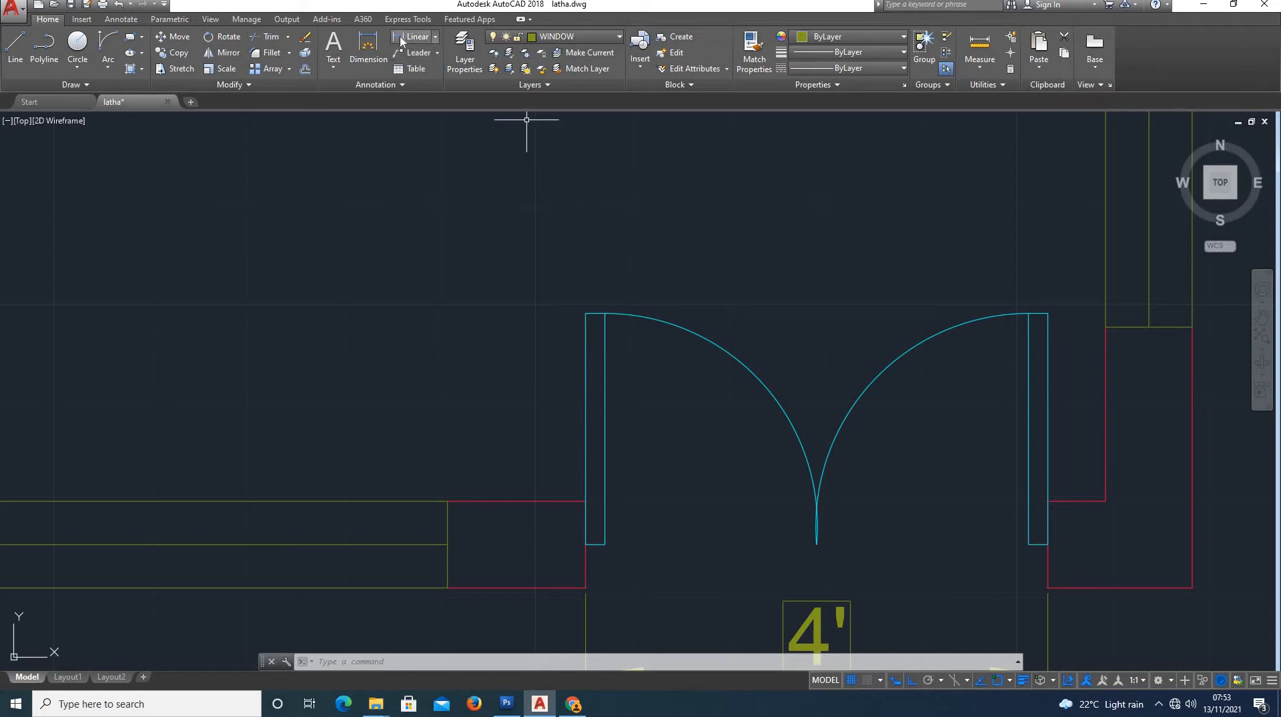
{"action": "left_click", "coordinate": [586, 312]}
{"action": "left_click", "coordinate": [605, 313]}
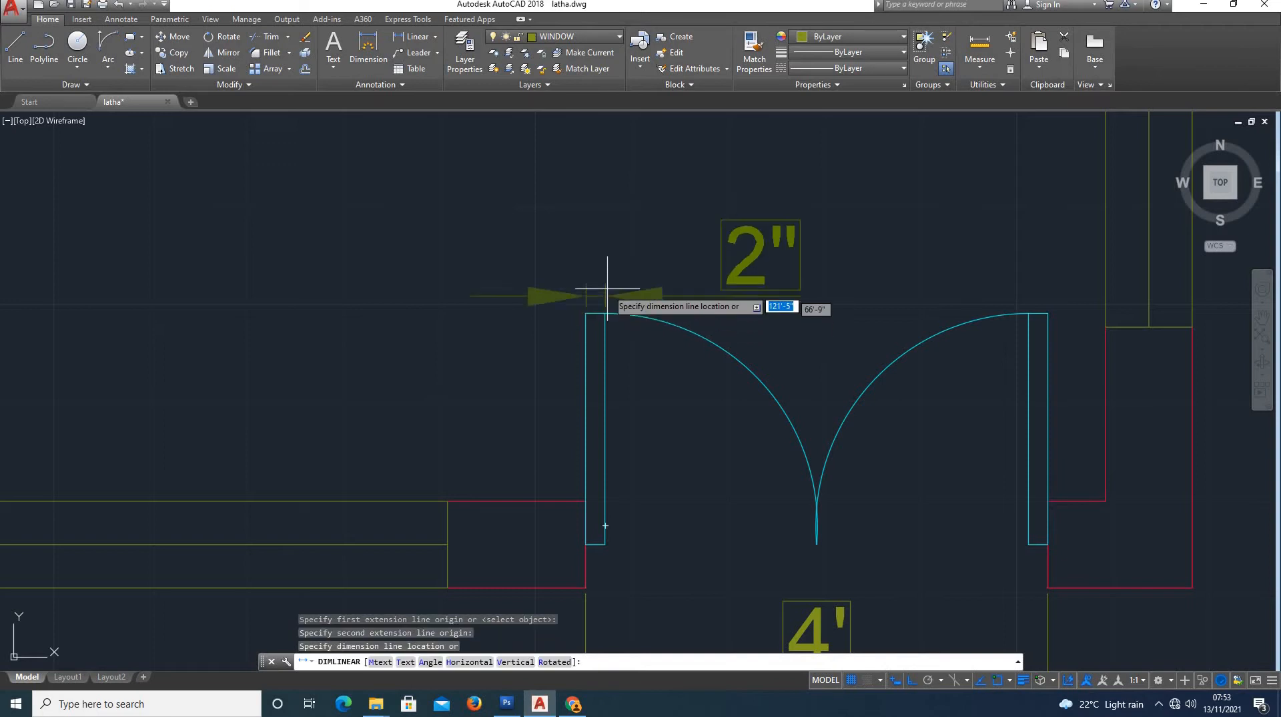
{"action": "left_click", "coordinate": [607, 269]}
Examine the dimensioned double entrance door in relation to the surrounding rooms of the plan
{"action": "scroll", "coordinate": [608, 268], "scroll_direction": "down", "scroll_amount": 4}
{"action": "scroll", "coordinate": [698, 481], "scroll_direction": "down", "scroll_amount": 4}
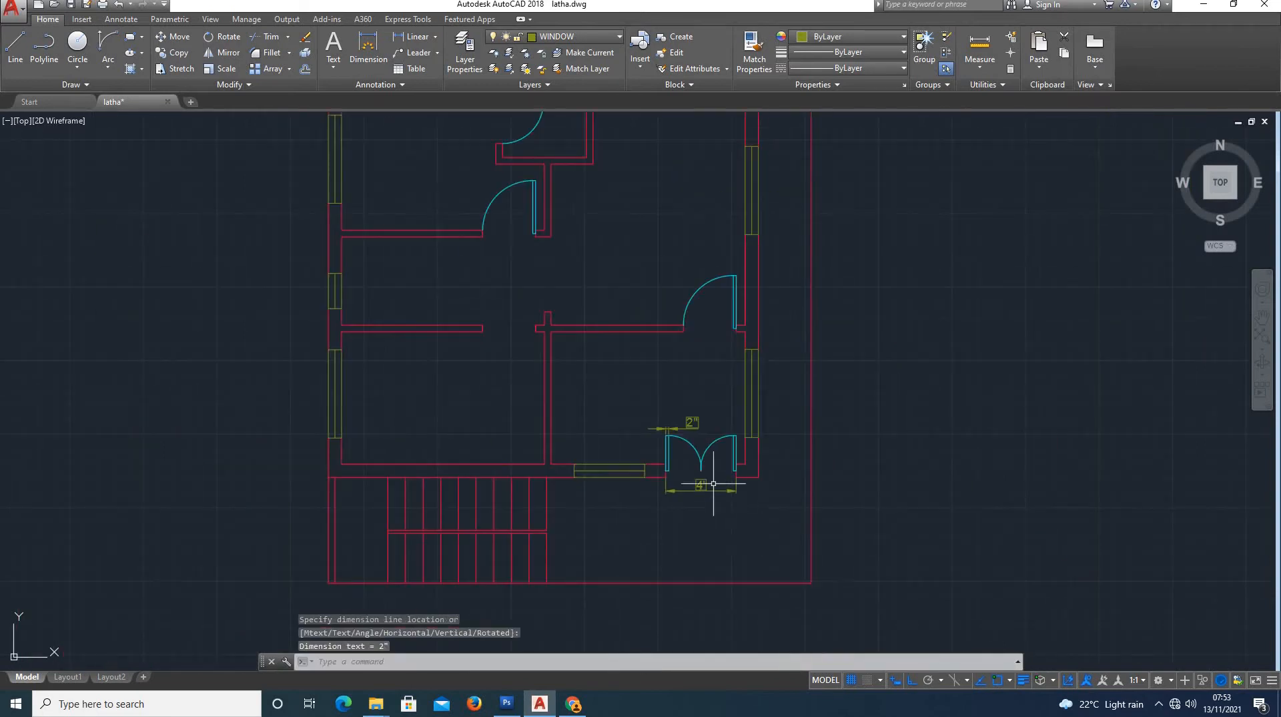
{"action": "scroll", "coordinate": [714, 441], "scroll_direction": "up", "scroll_amount": 1}
{"action": "scroll", "coordinate": [572, 438], "scroll_direction": "down", "scroll_amount": 4}
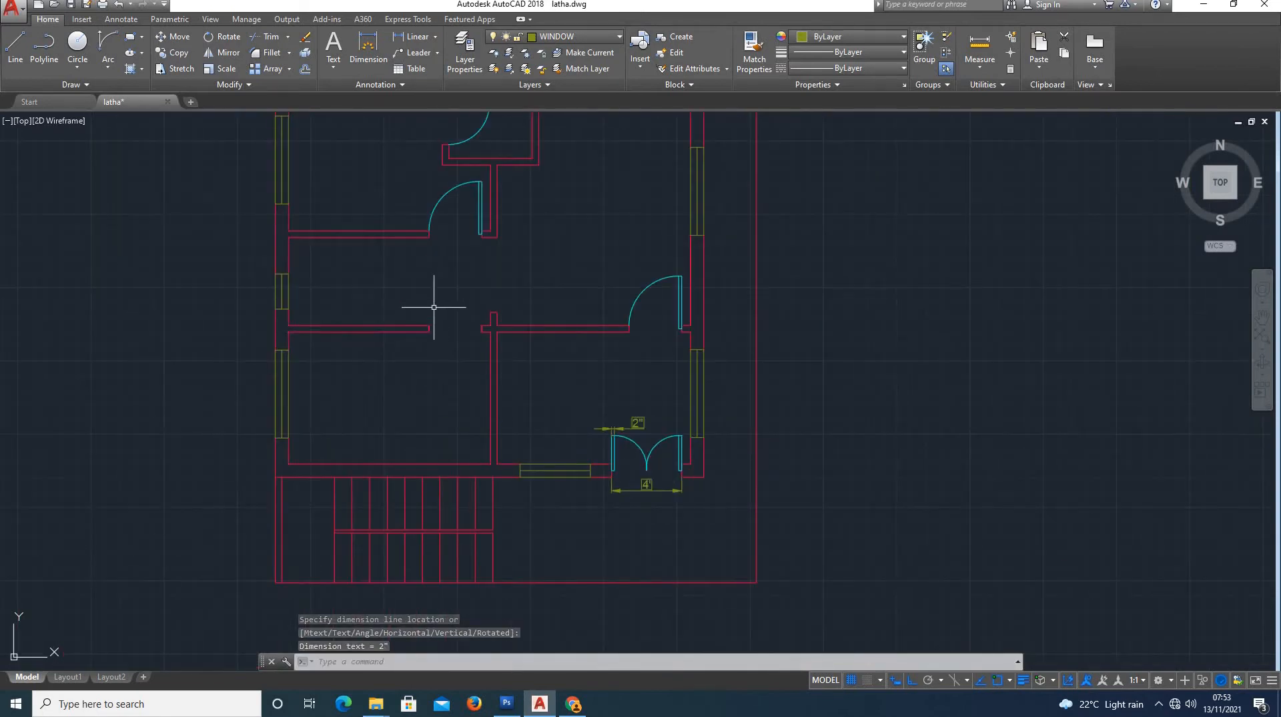
{"action": "scroll", "coordinate": [597, 457], "scroll_direction": "up", "scroll_amount": 4}
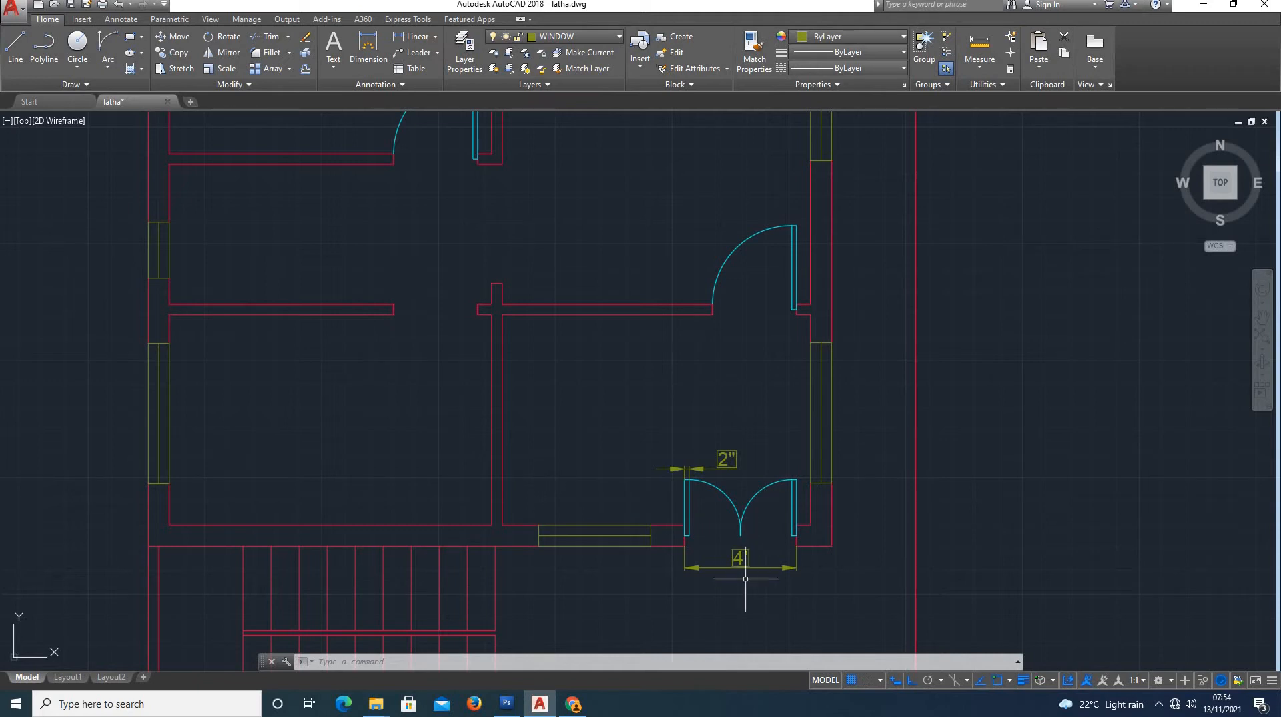
{"action": "scroll", "coordinate": [744, 575], "scroll_direction": "up", "scroll_amount": 2}
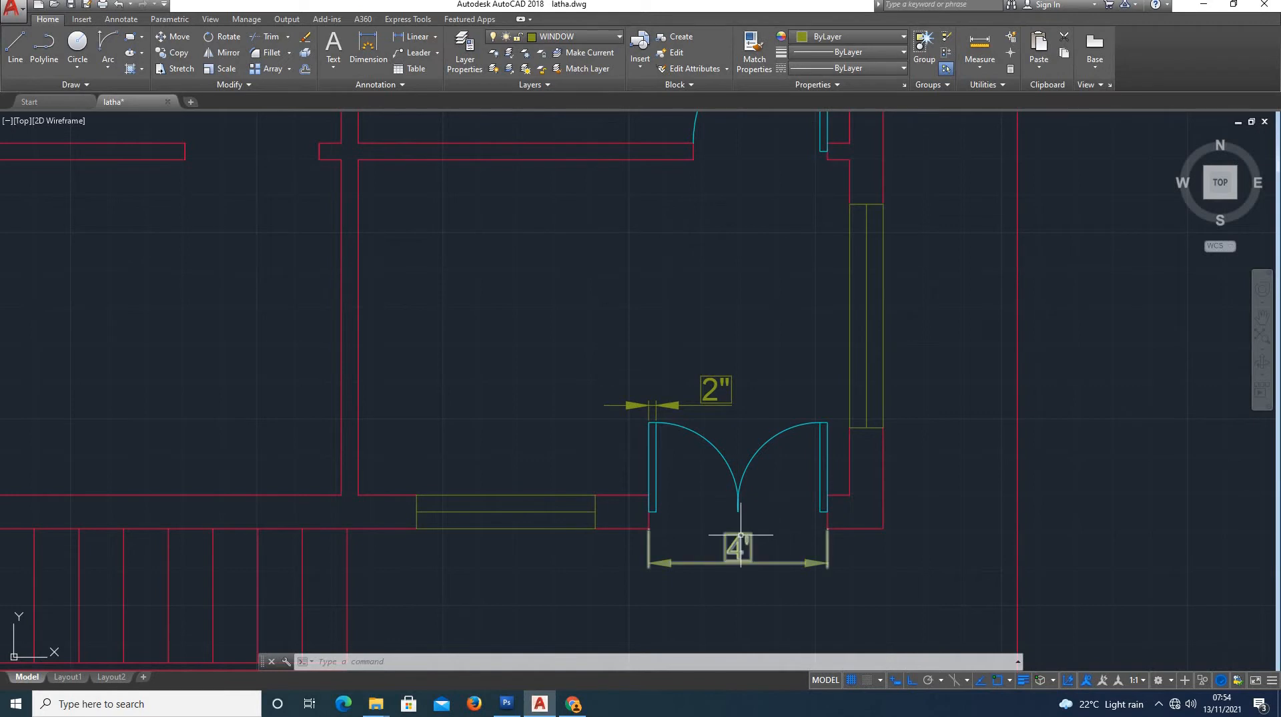
{"action": "scroll", "coordinate": [738, 538], "scroll_direction": "down", "scroll_amount": 2}
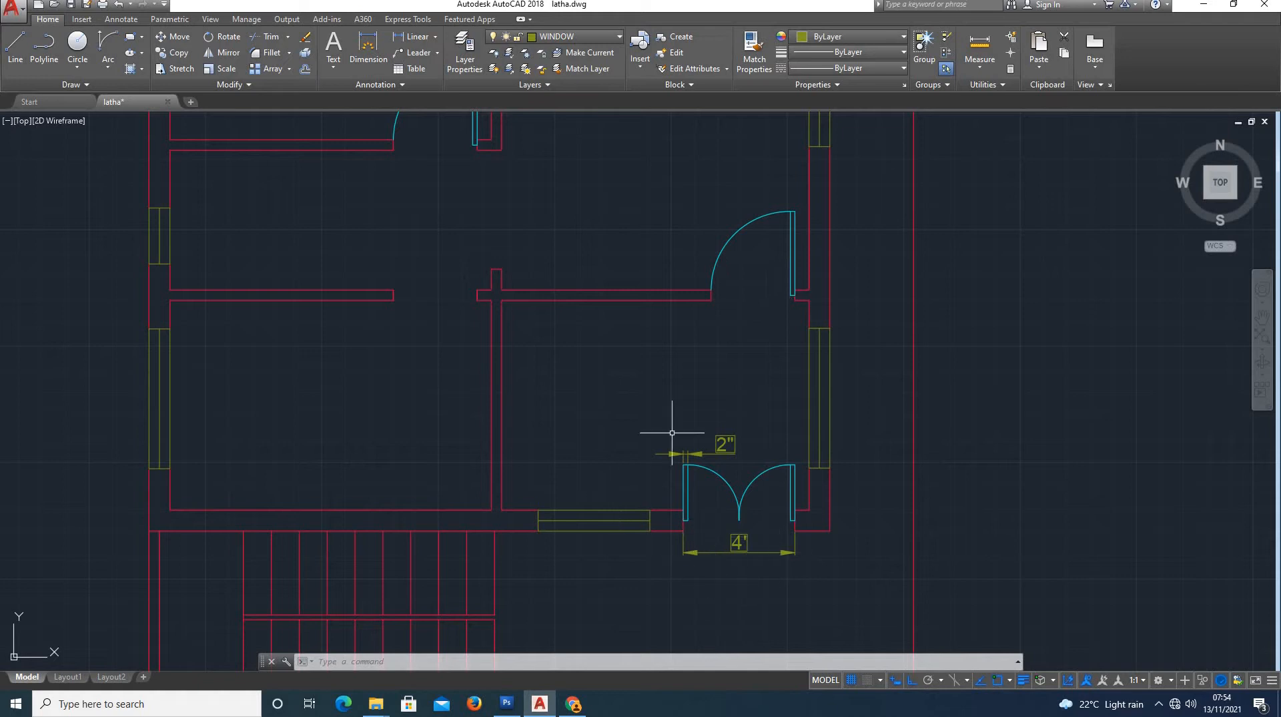
{"action": "scroll", "coordinate": [694, 266], "scroll_direction": "down", "scroll_amount": 2}
{"action": "scroll", "coordinate": [707, 309], "scroll_direction": "up", "scroll_amount": 2}
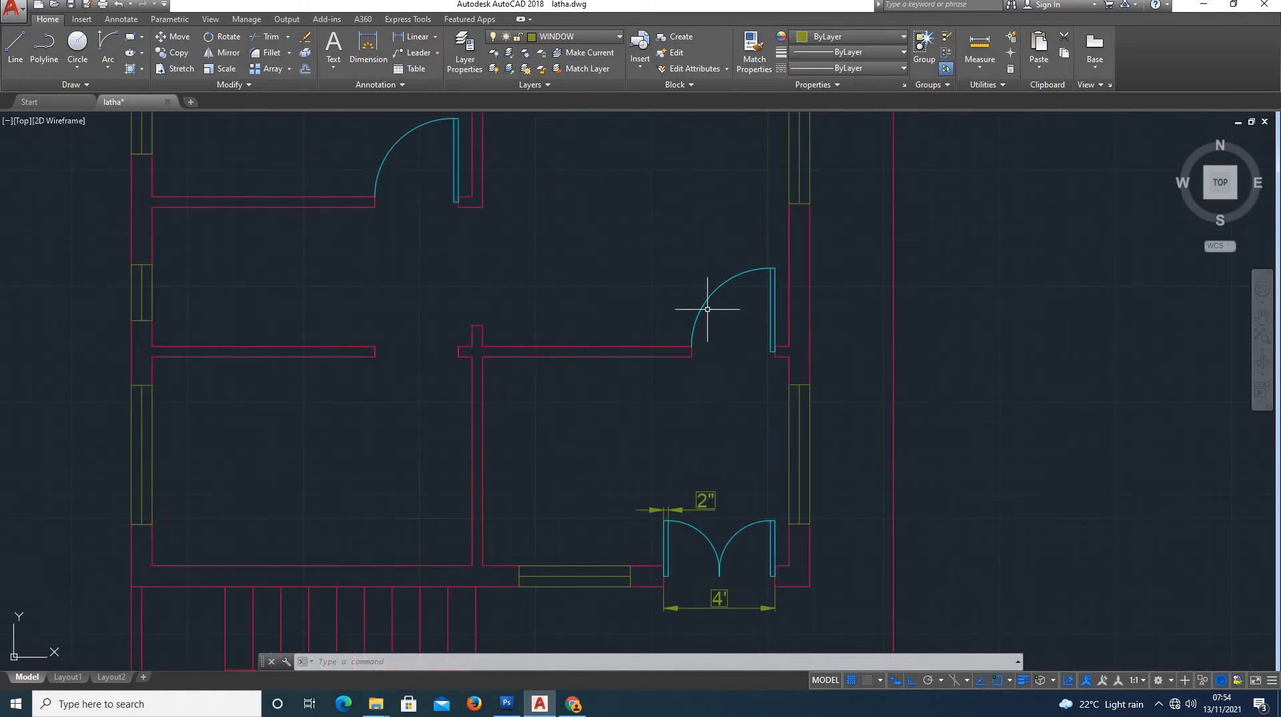
Add a horizontal linear dimension across the single door opening north of the entrance room, placed below the wall
{"action": "scroll", "coordinate": [707, 309], "scroll_direction": "down", "scroll_amount": 3}
{"action": "scroll", "coordinate": [721, 357], "scroll_direction": "down", "scroll_amount": 2}
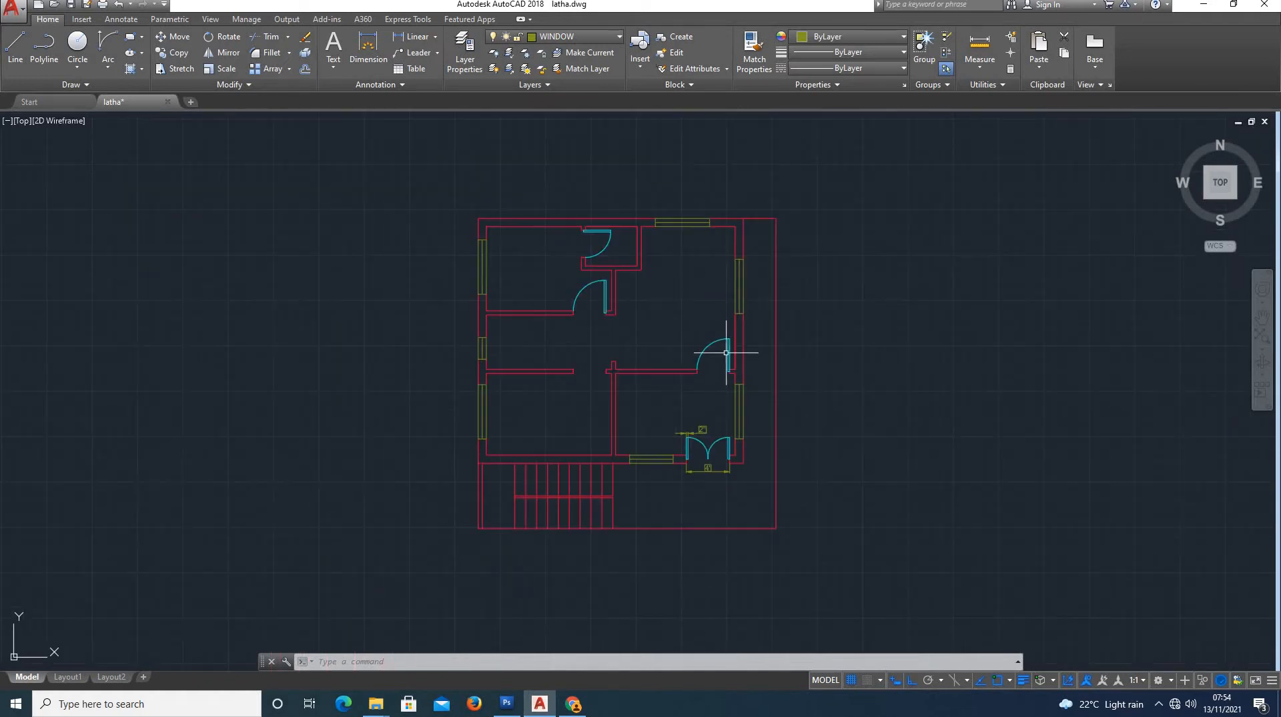
{"action": "scroll", "coordinate": [726, 352], "scroll_direction": "up", "scroll_amount": 4}
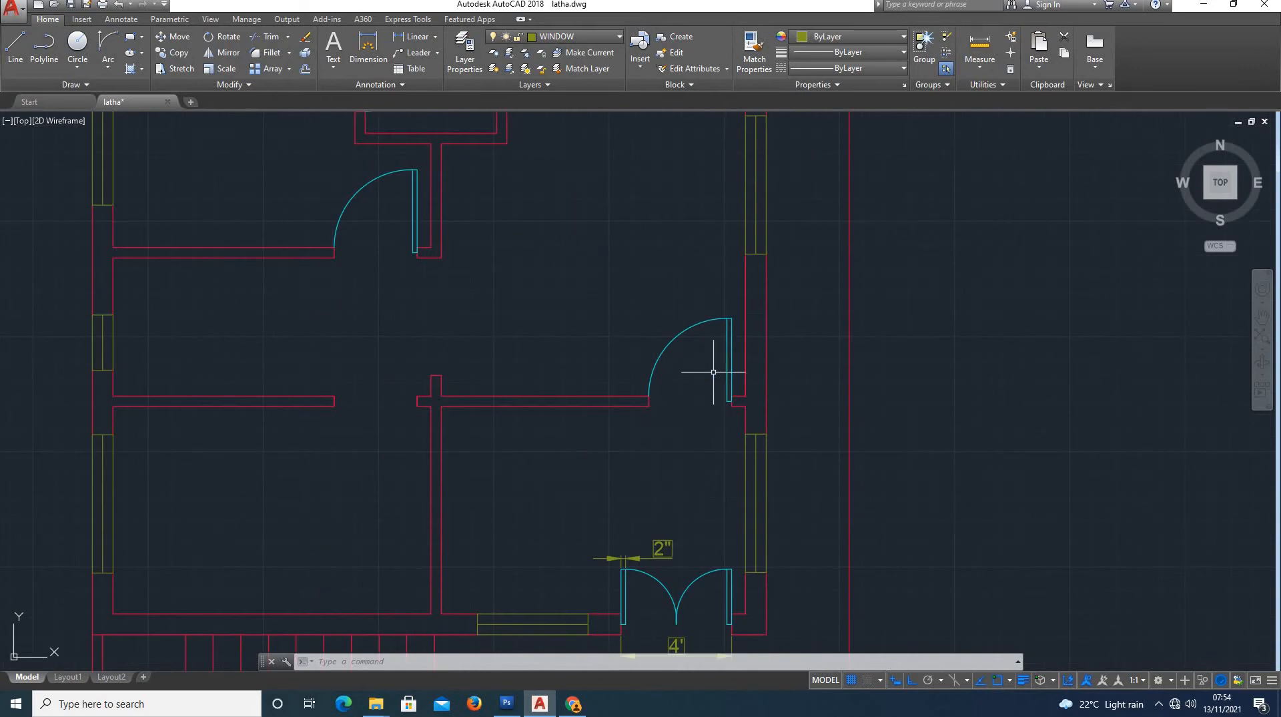
{"action": "left_click", "coordinate": [411, 37]}
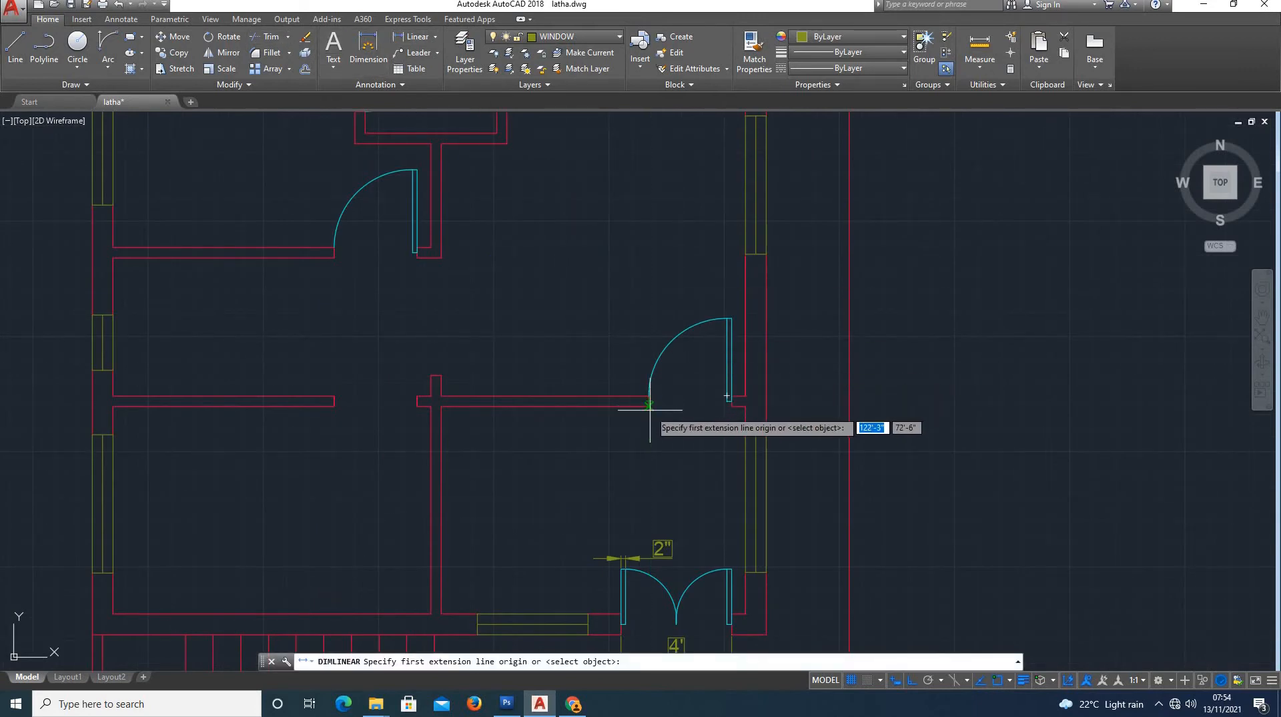
{"action": "left_click", "coordinate": [649, 405]}
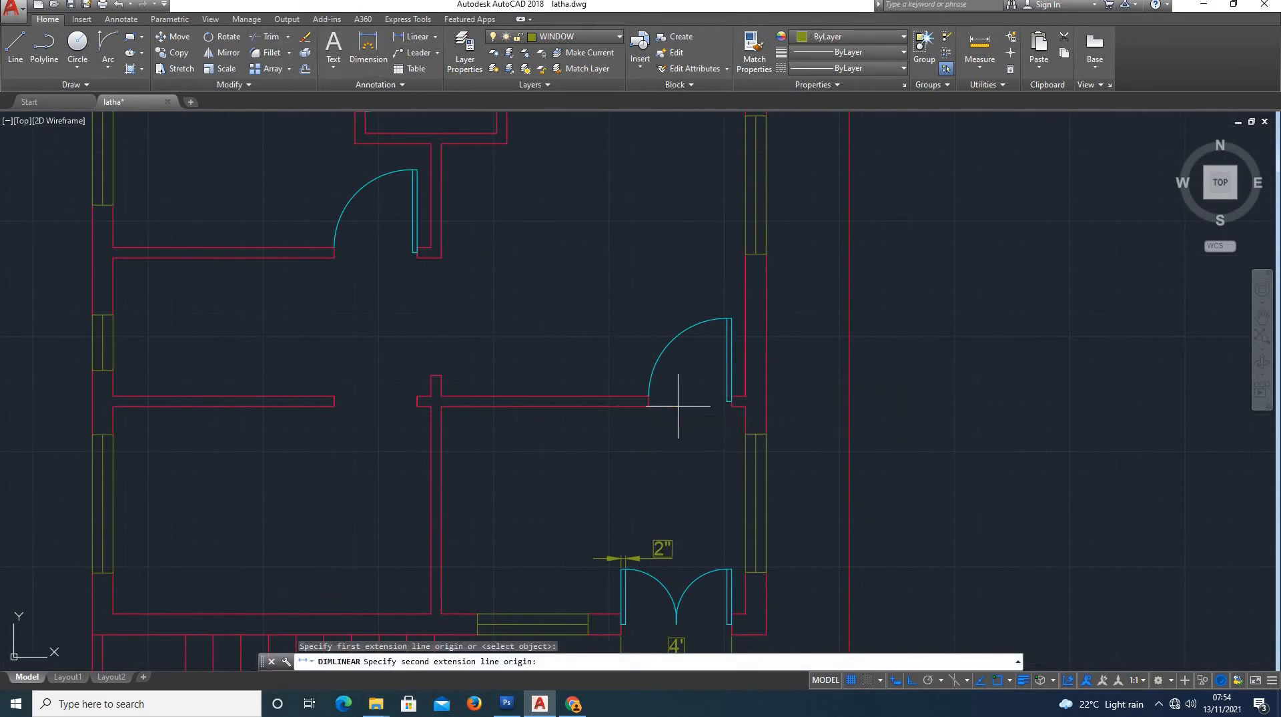
{"action": "left_click", "coordinate": [732, 405]}
{"action": "left_click", "coordinate": [734, 426]}
Add a vertical linear dimension along the length of that single door's leaf, placed inside the door swing
{"action": "scroll", "coordinate": [709, 377], "scroll_direction": "up", "scroll_amount": 4}
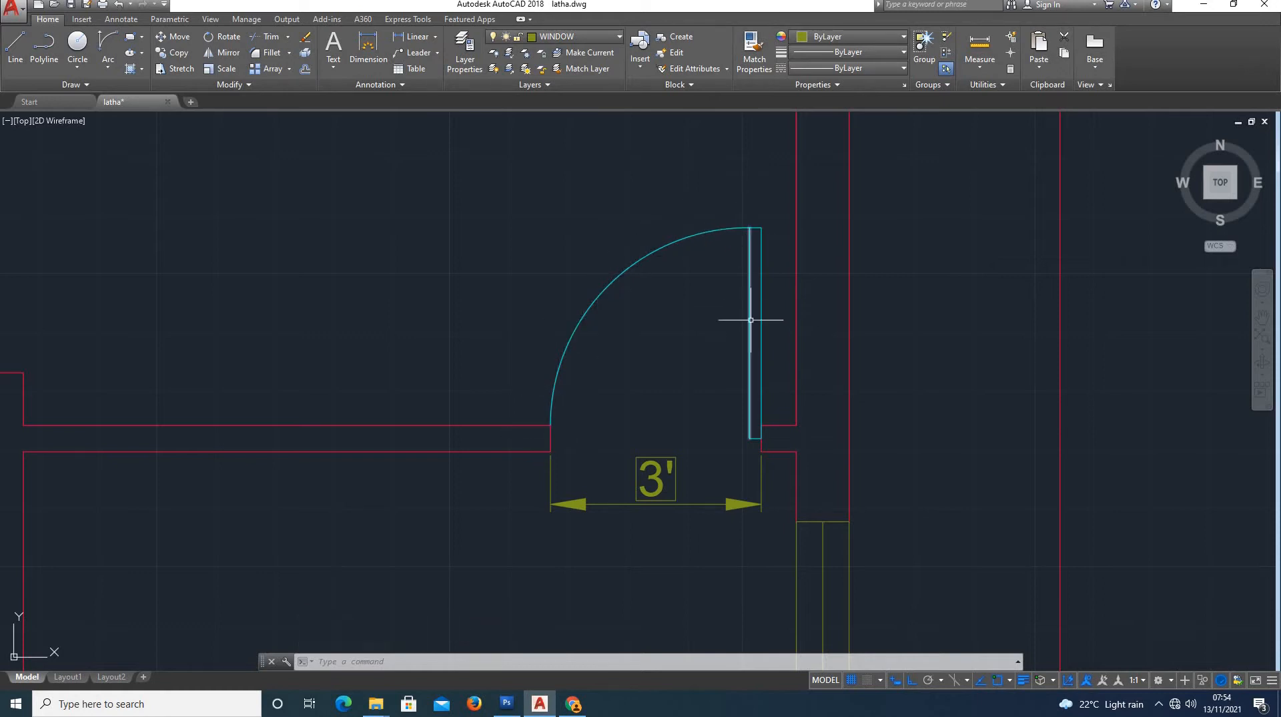
{"action": "left_click", "coordinate": [412, 36]}
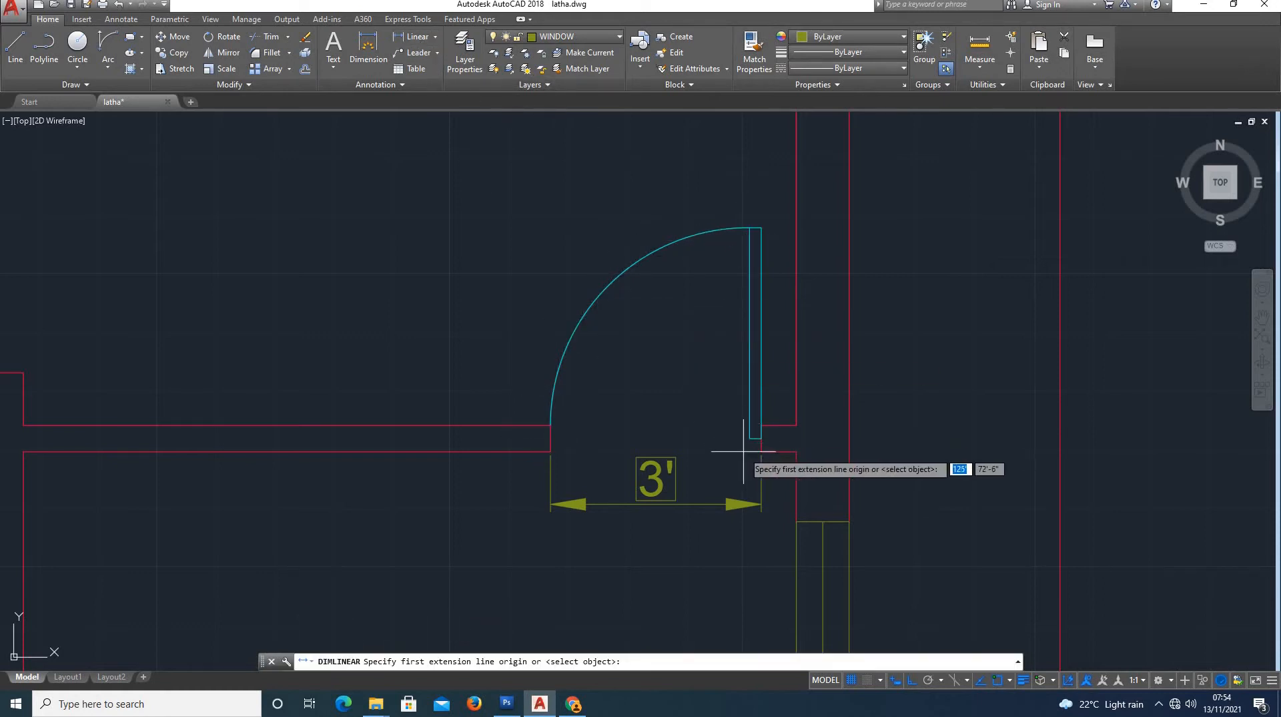
{"action": "left_click", "coordinate": [748, 424]}
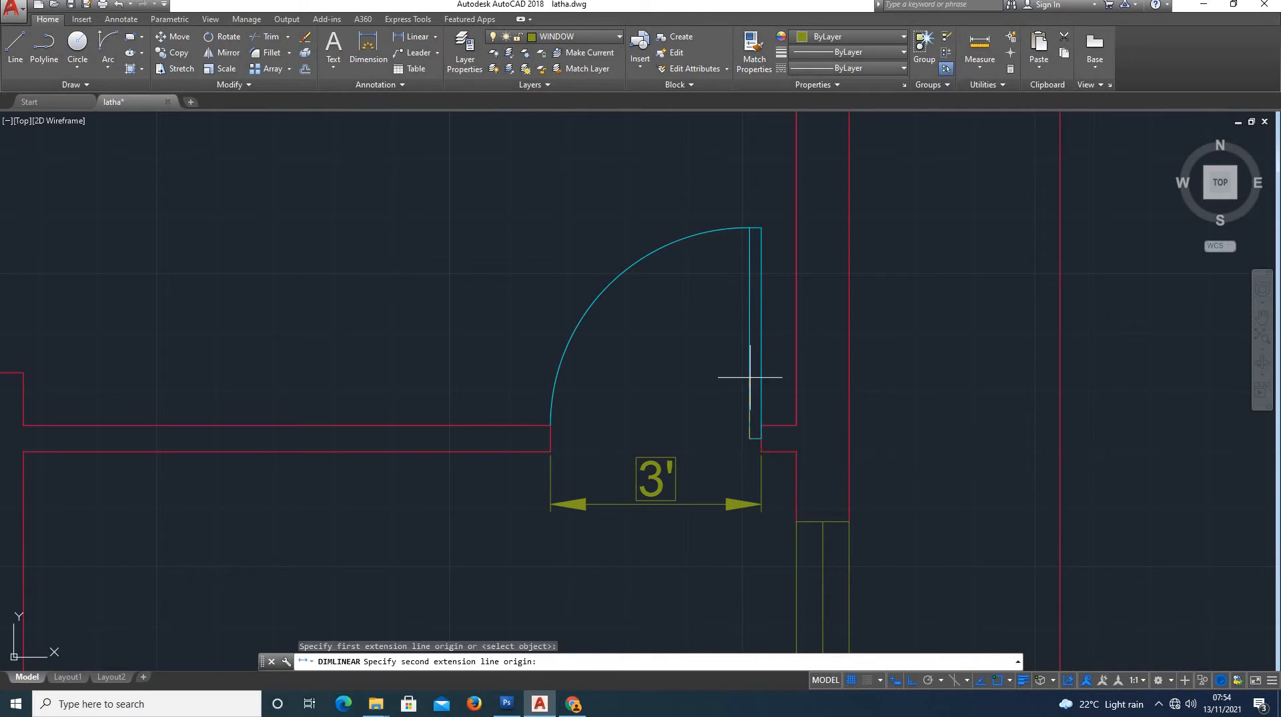
{"action": "left_click", "coordinate": [748, 228]}
{"action": "left_click", "coordinate": [677, 218]}
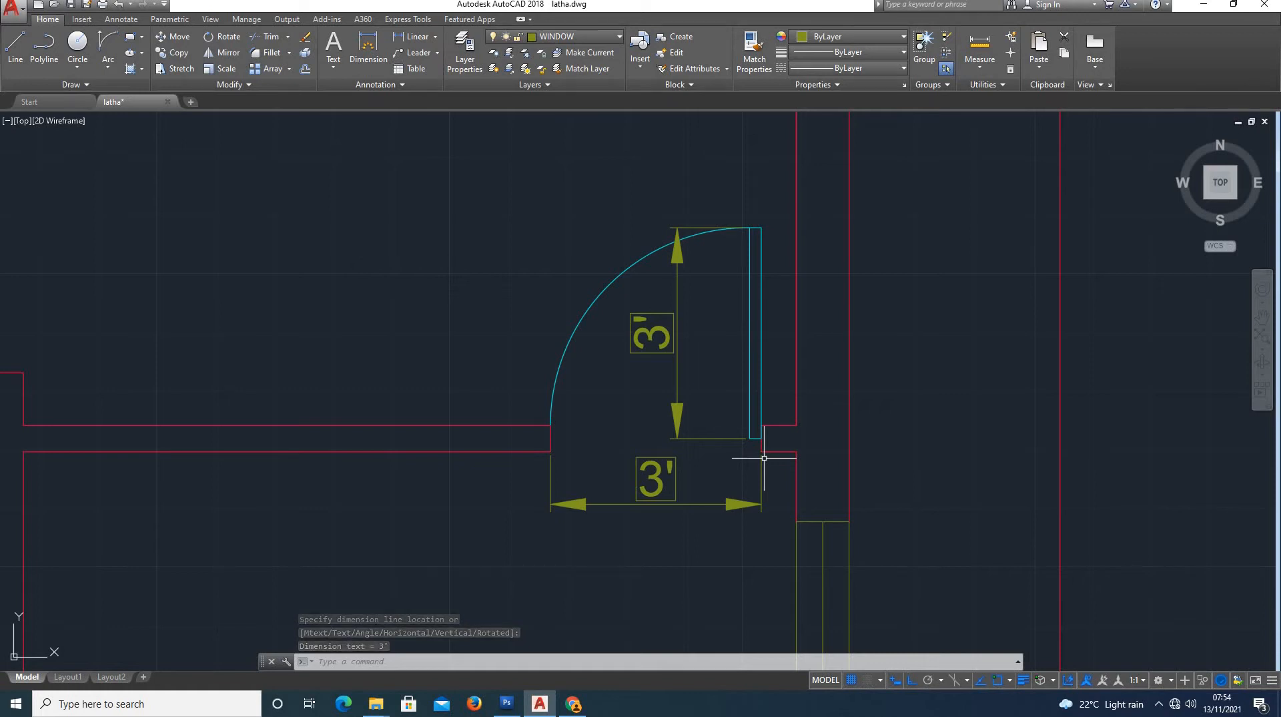
{"action": "scroll", "coordinate": [764, 458], "scroll_direction": "down", "scroll_amount": 2}
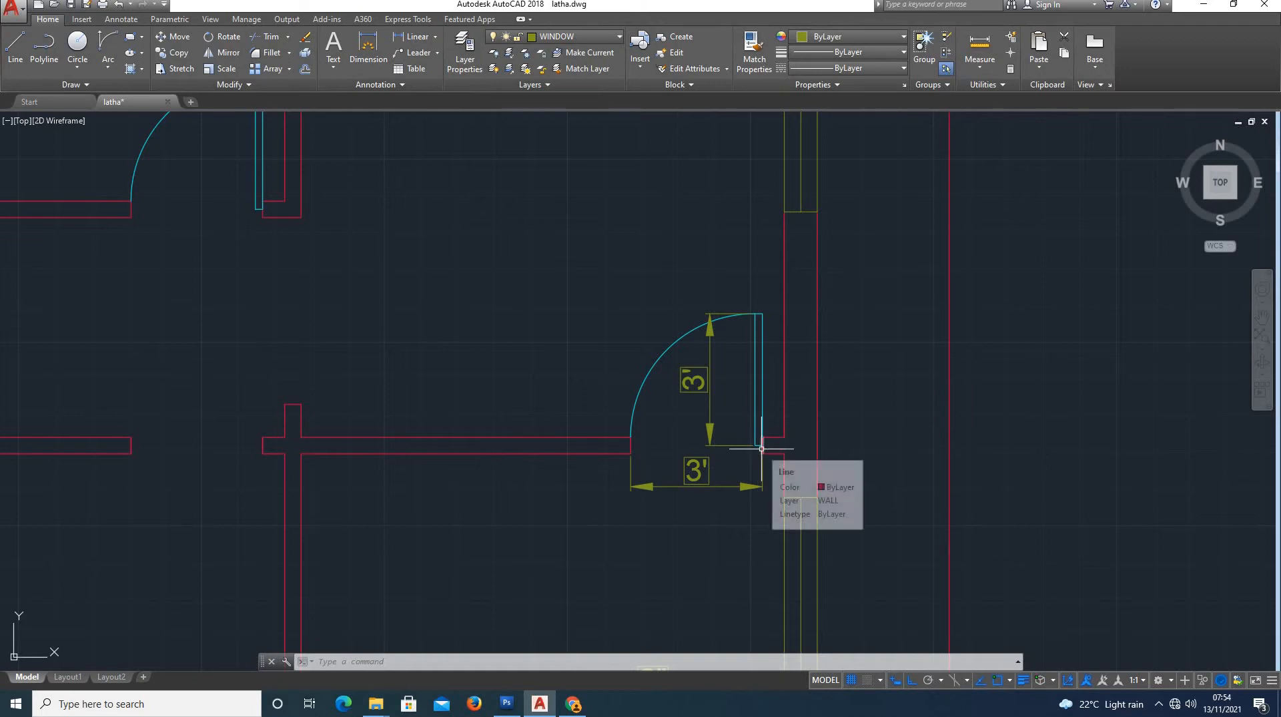
{"action": "scroll", "coordinate": [759, 449], "scroll_direction": "up", "scroll_amount": 2}
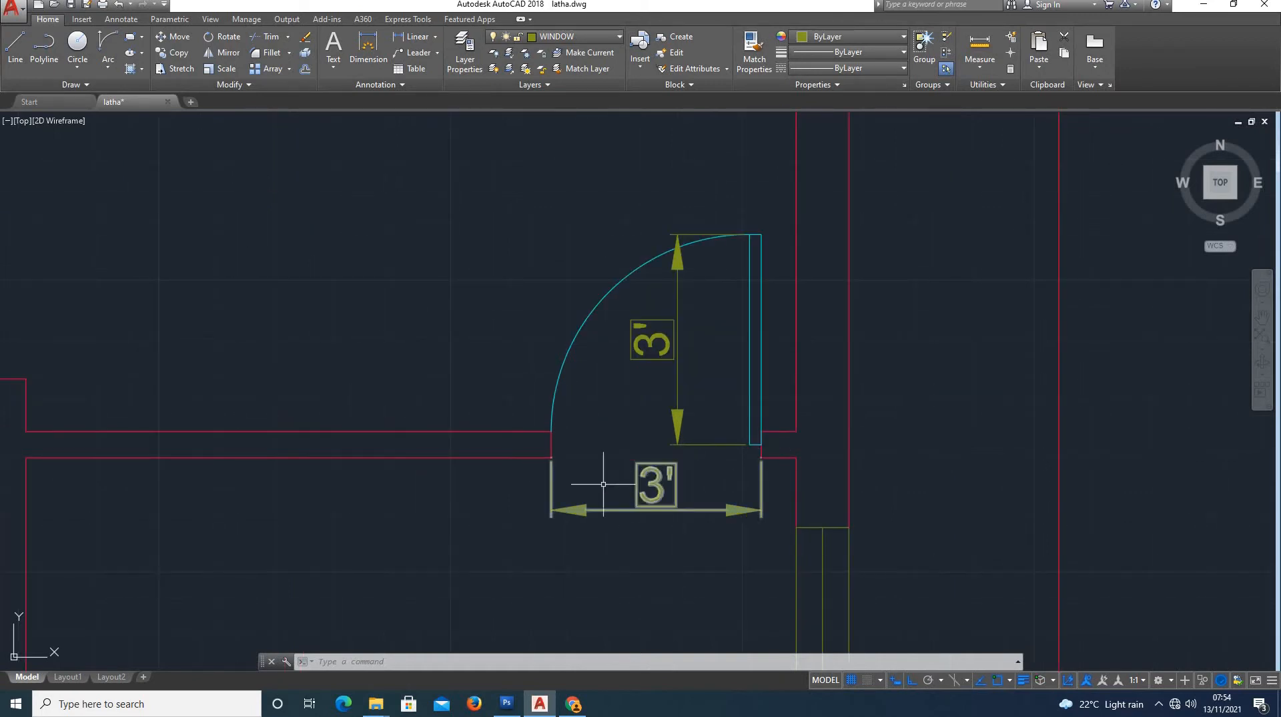
{"action": "scroll", "coordinate": [639, 441], "scroll_direction": "down", "scroll_amount": 2}
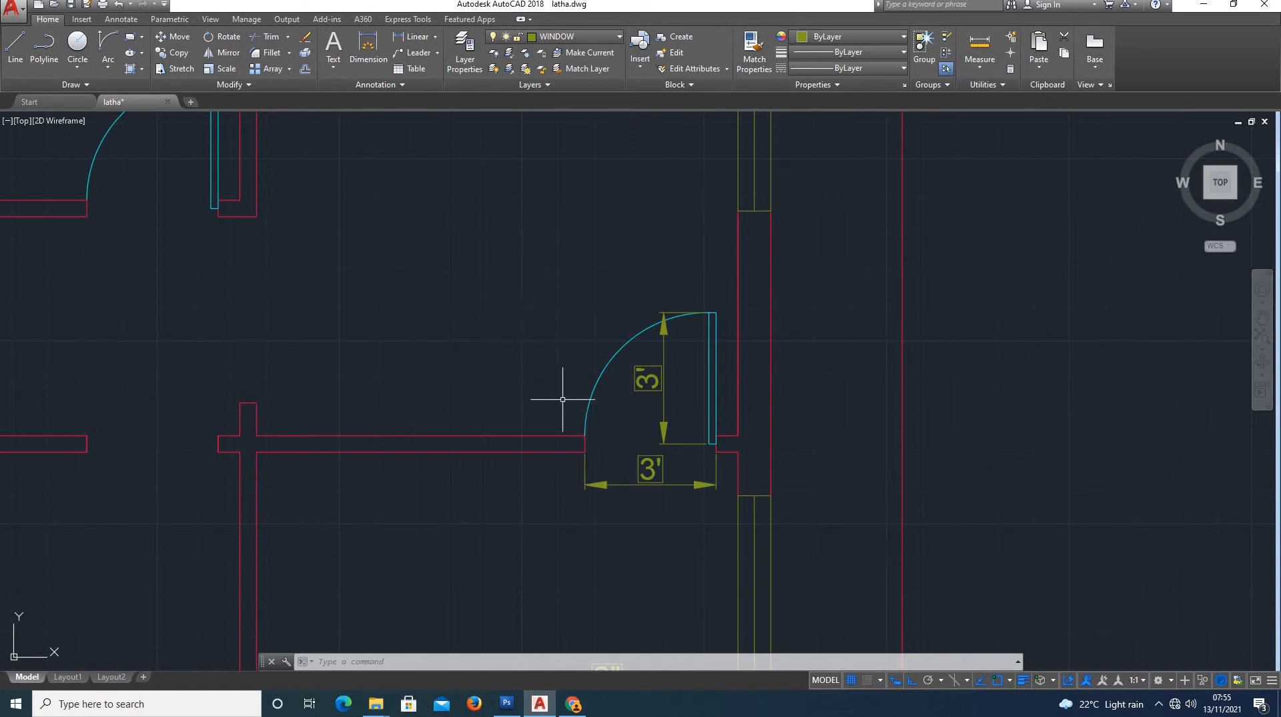
Add a horizontal linear dimension across the doorless opening in the wall west of that single door, placed just below the wall
{"action": "scroll", "coordinate": [564, 382], "scroll_direction": "down", "scroll_amount": 2}
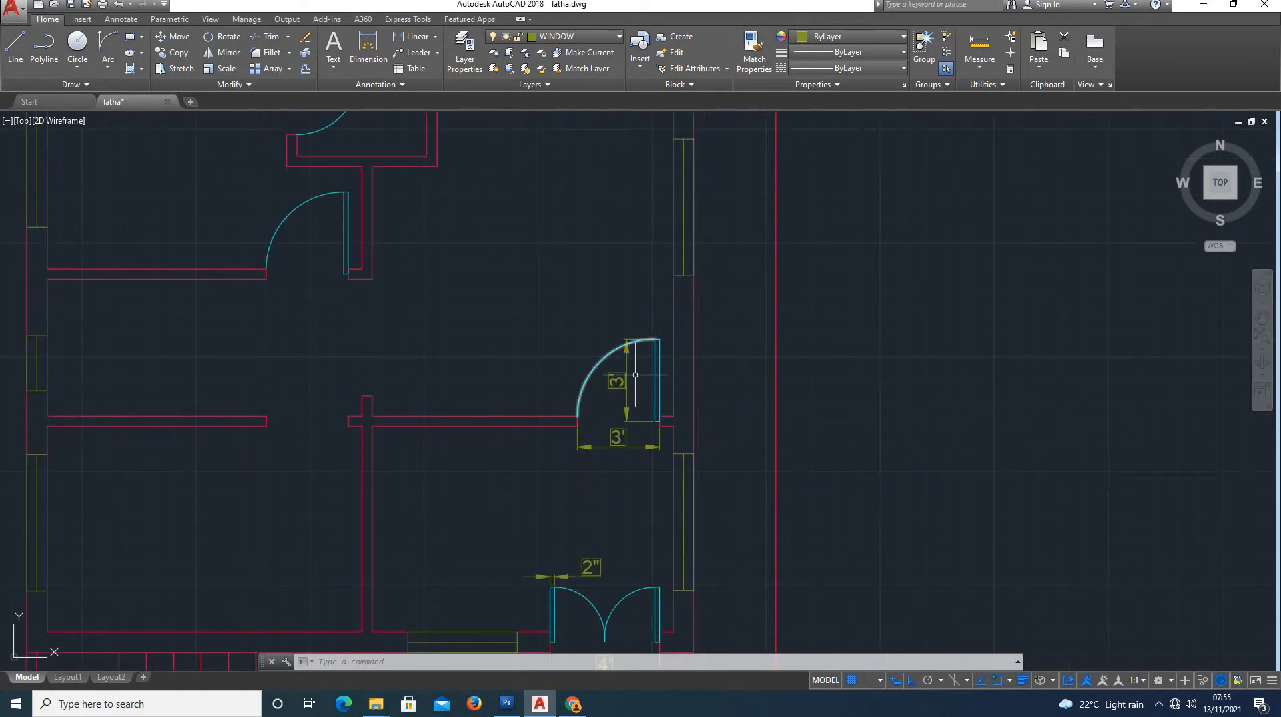
{"action": "scroll", "coordinate": [658, 363], "scroll_direction": "up", "scroll_amount": 4}
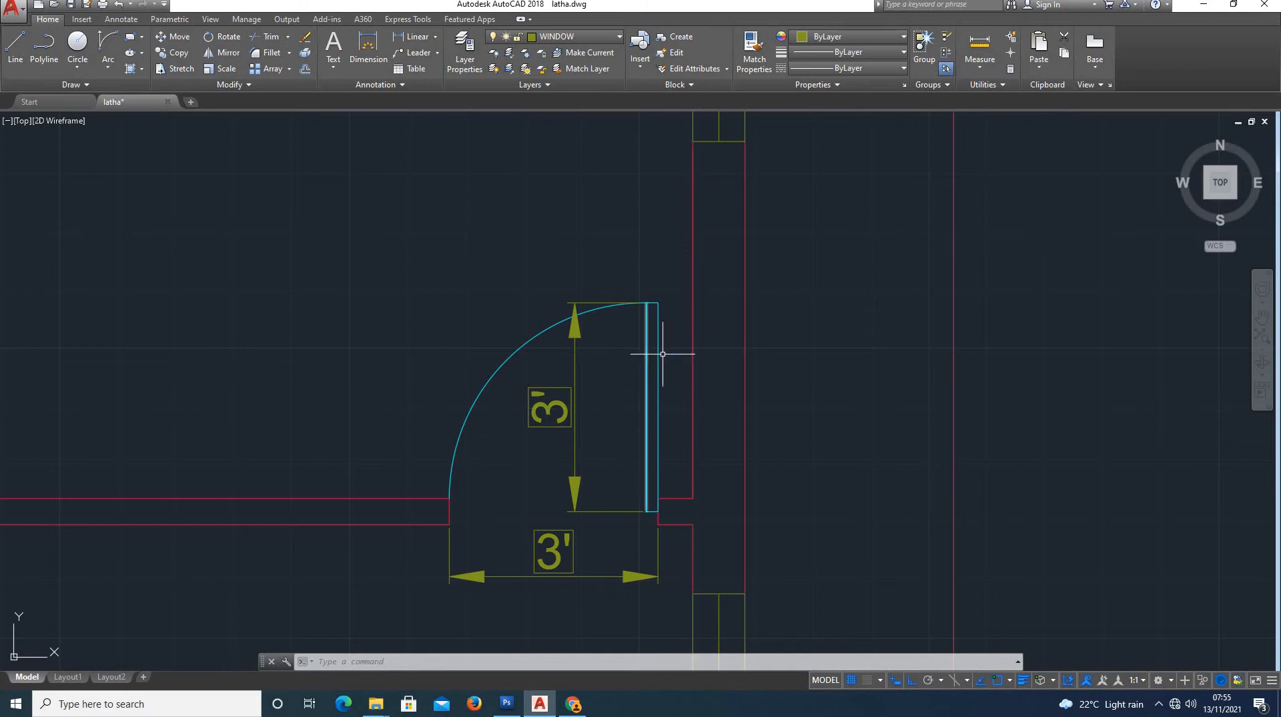
{"action": "scroll", "coordinate": [671, 381], "scroll_direction": "down", "scroll_amount": 2}
{"action": "scroll", "coordinate": [694, 393], "scroll_direction": "down", "scroll_amount": 4}
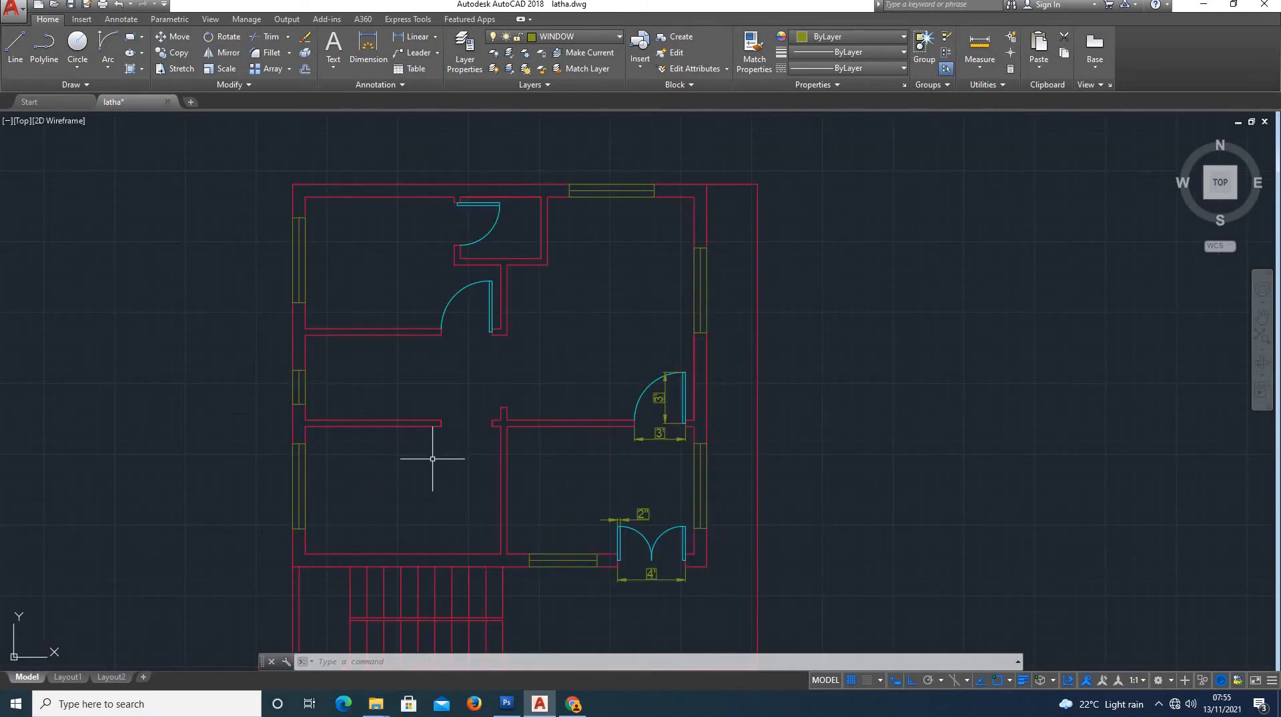
{"action": "scroll", "coordinate": [432, 459], "scroll_direction": "up", "scroll_amount": 2}
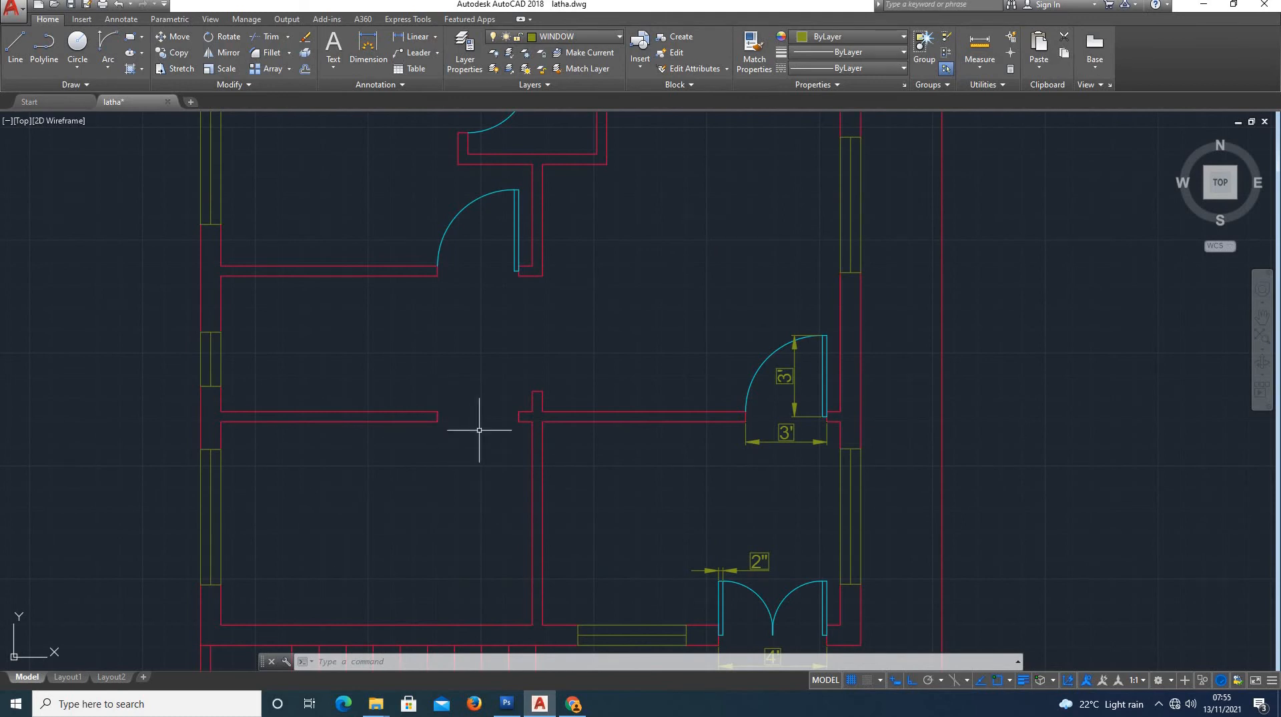
{"action": "scroll", "coordinate": [475, 423], "scroll_direction": "up", "scroll_amount": 3}
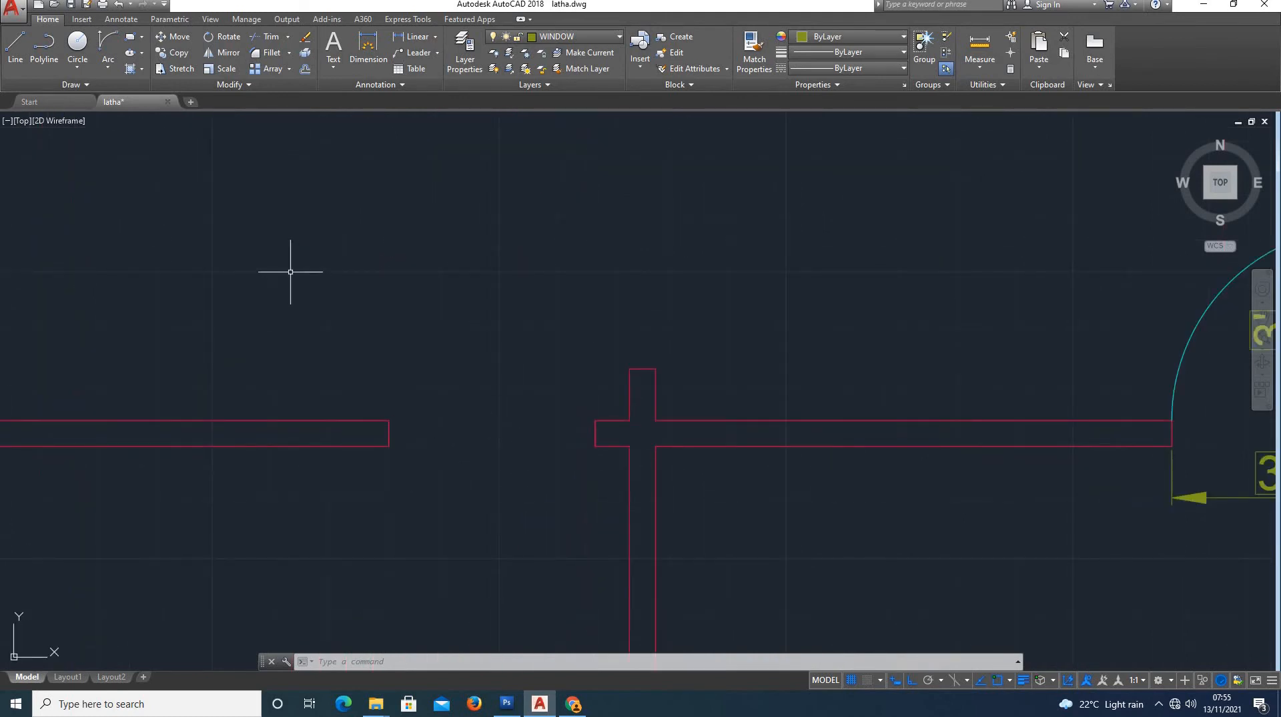
{"action": "left_click", "coordinate": [418, 37]}
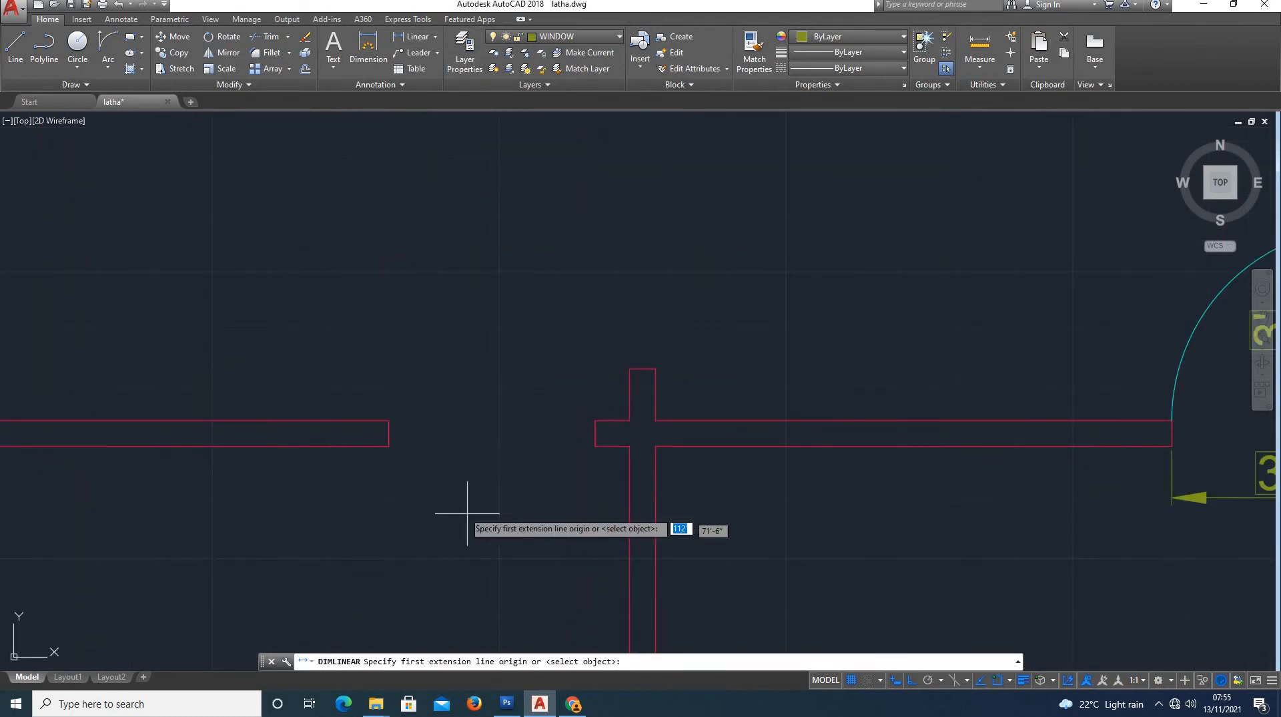
{"action": "left_click", "coordinate": [389, 446]}
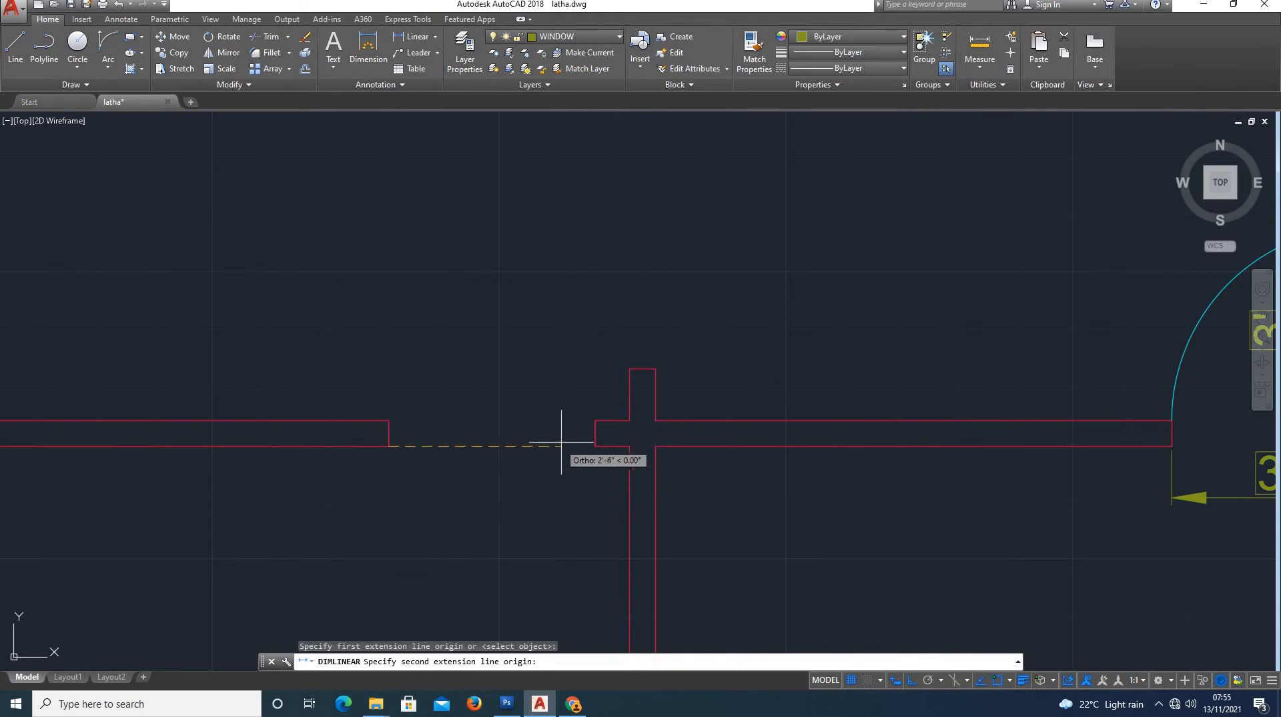
{"action": "left_click", "coordinate": [596, 446]}
{"action": "left_click", "coordinate": [597, 445]}
{"action": "scroll", "coordinate": [534, 480], "scroll_direction": "down", "scroll_amount": 3}
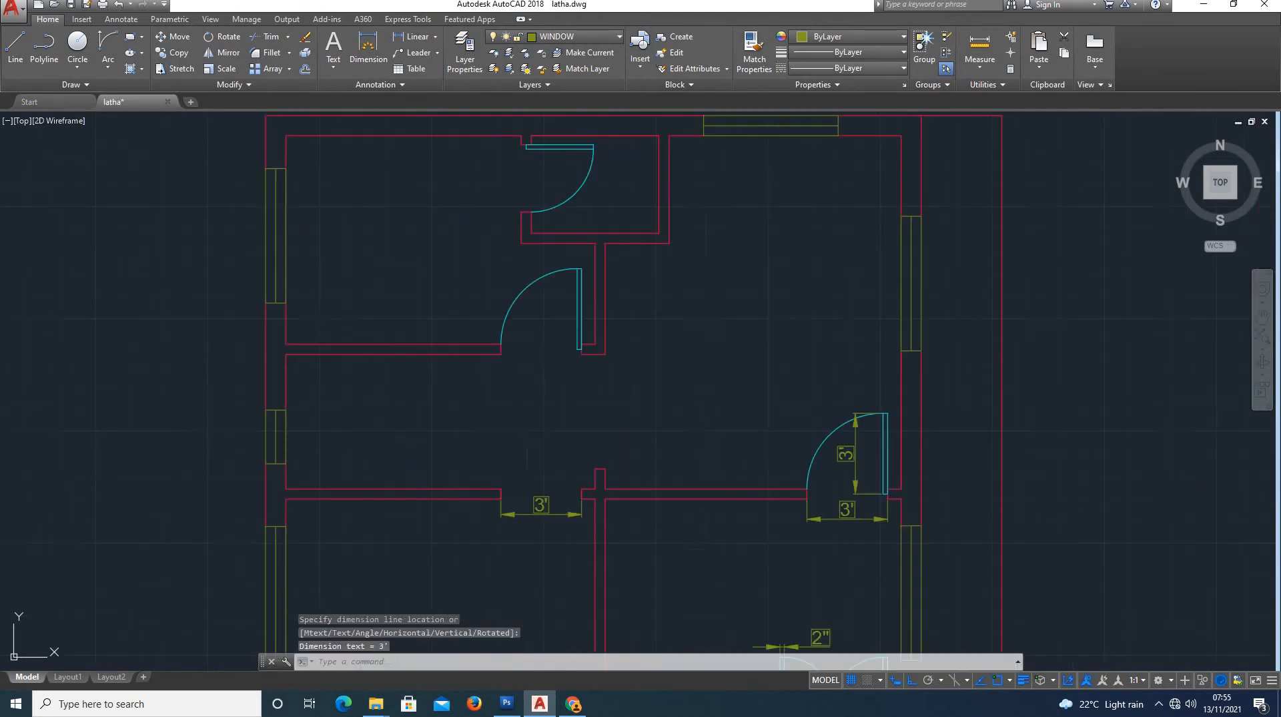
Examine the undimensioned door of the northwest room and the door of the small room beside it
{"action": "scroll", "coordinate": [514, 327], "scroll_direction": "up", "scroll_amount": 2}
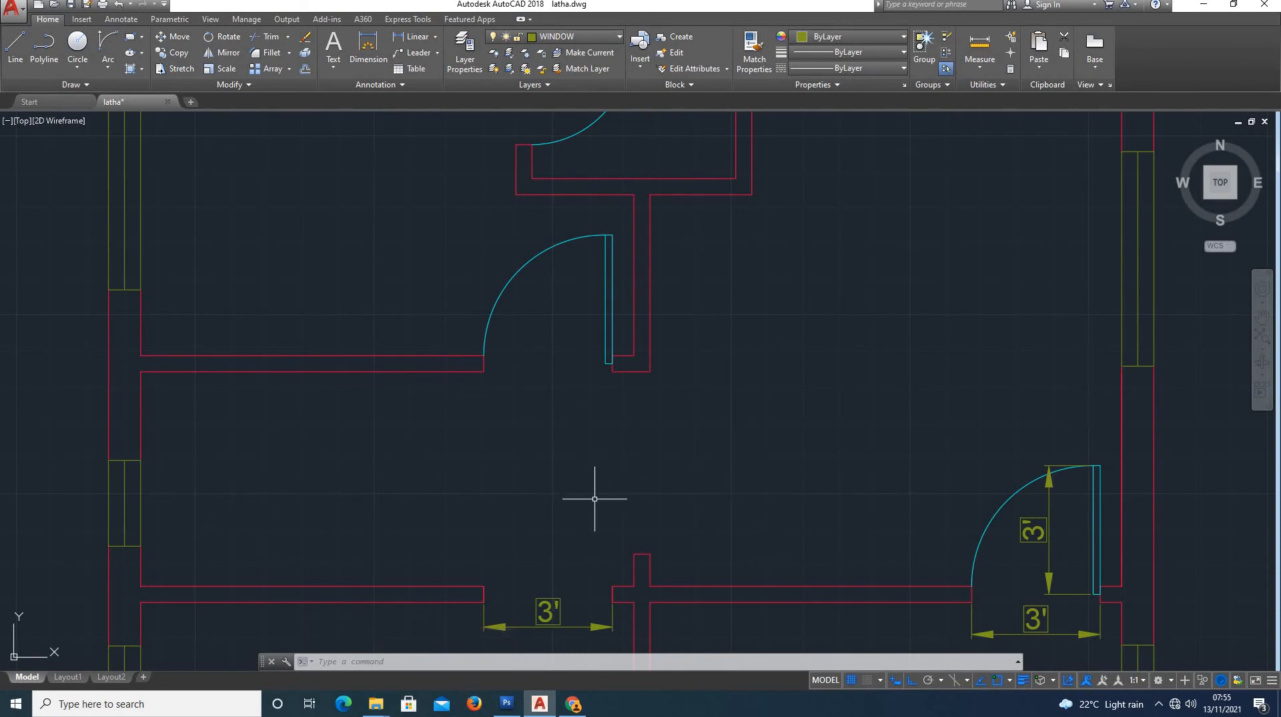
{"action": "scroll", "coordinate": [594, 499], "scroll_direction": "down", "scroll_amount": 3}
{"action": "scroll", "coordinate": [547, 337], "scroll_direction": "up", "scroll_amount": 3}
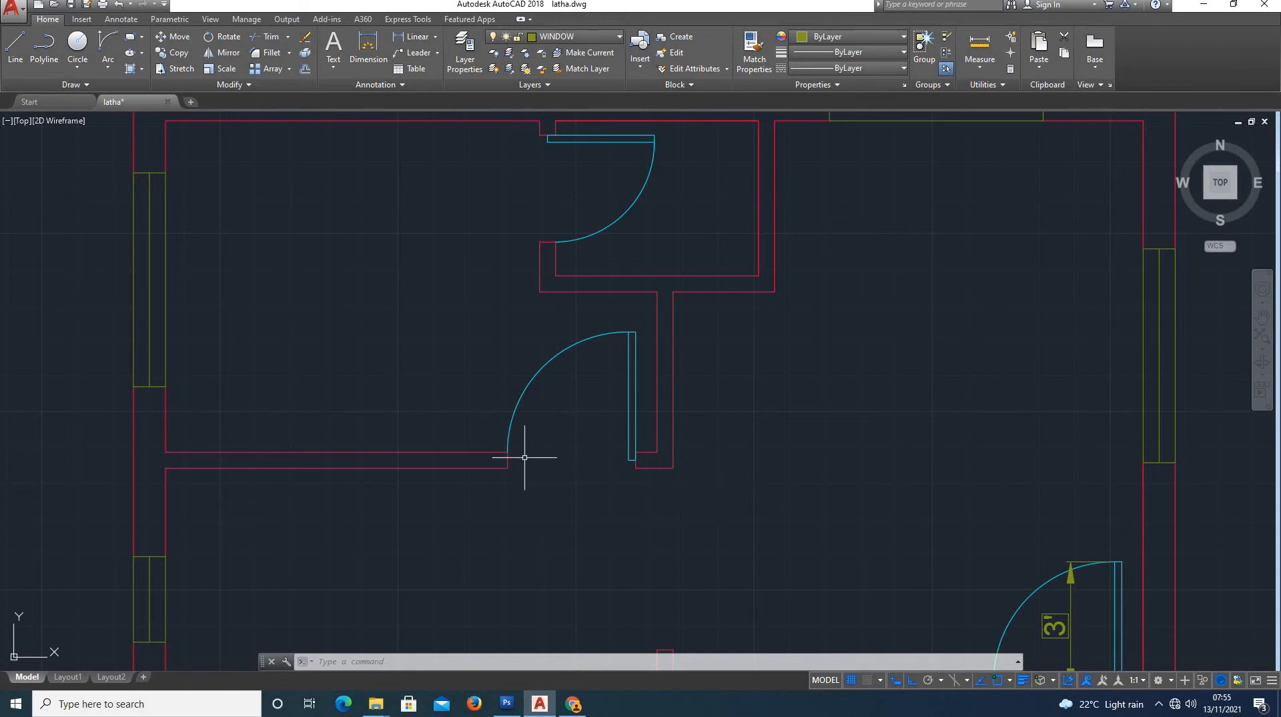
{"action": "scroll", "coordinate": [572, 277], "scroll_direction": "down", "scroll_amount": 4}
{"action": "scroll", "coordinate": [573, 282], "scroll_direction": "up", "scroll_amount": 6}
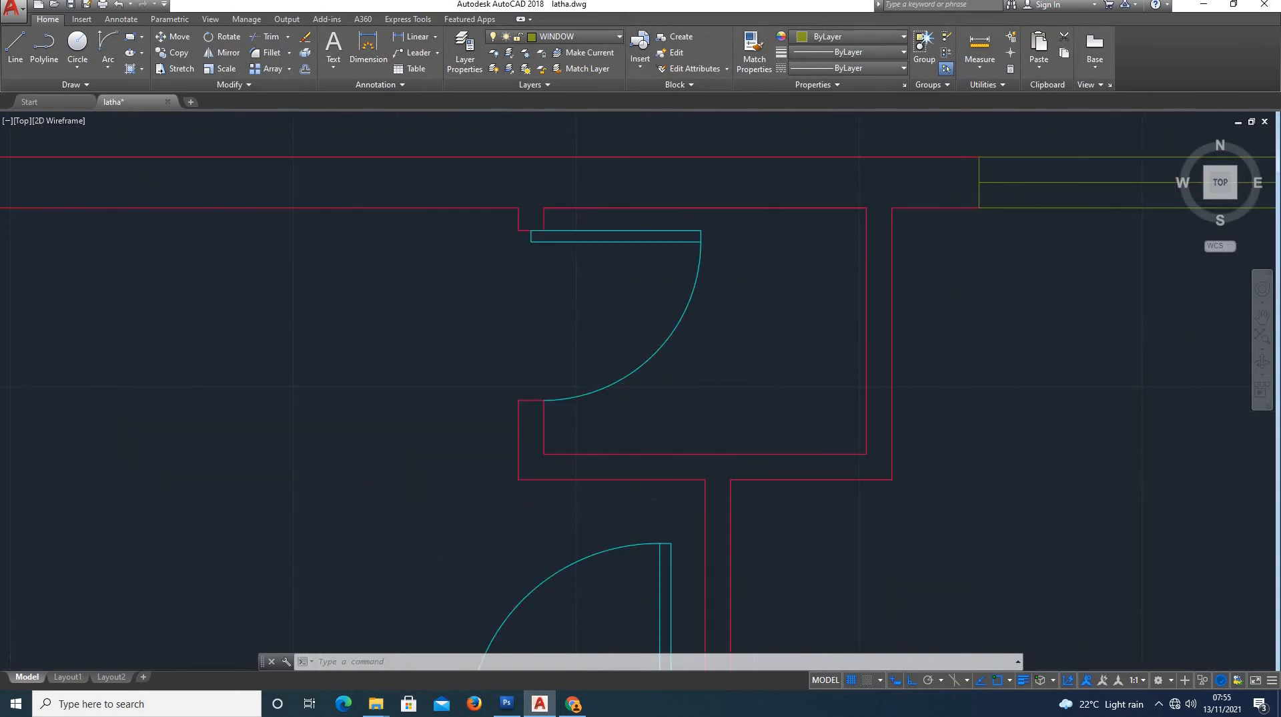
{"action": "scroll", "coordinate": [558, 480], "scroll_direction": "down", "scroll_amount": 4}
{"action": "scroll", "coordinate": [471, 449], "scroll_direction": "down", "scroll_amount": 2}
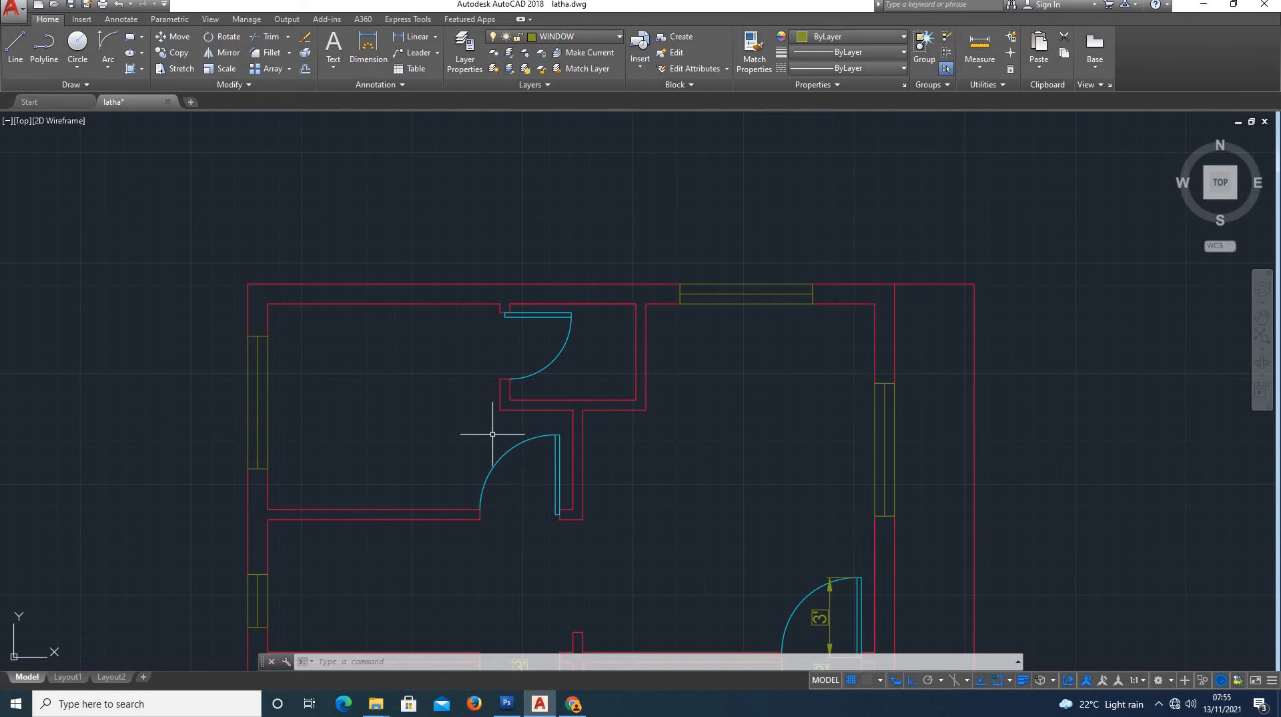
Add a vertical linear dimension across the door opening of the small northern room, placed west of the opening
{"action": "scroll", "coordinate": [527, 353], "scroll_direction": "up", "scroll_amount": 4}
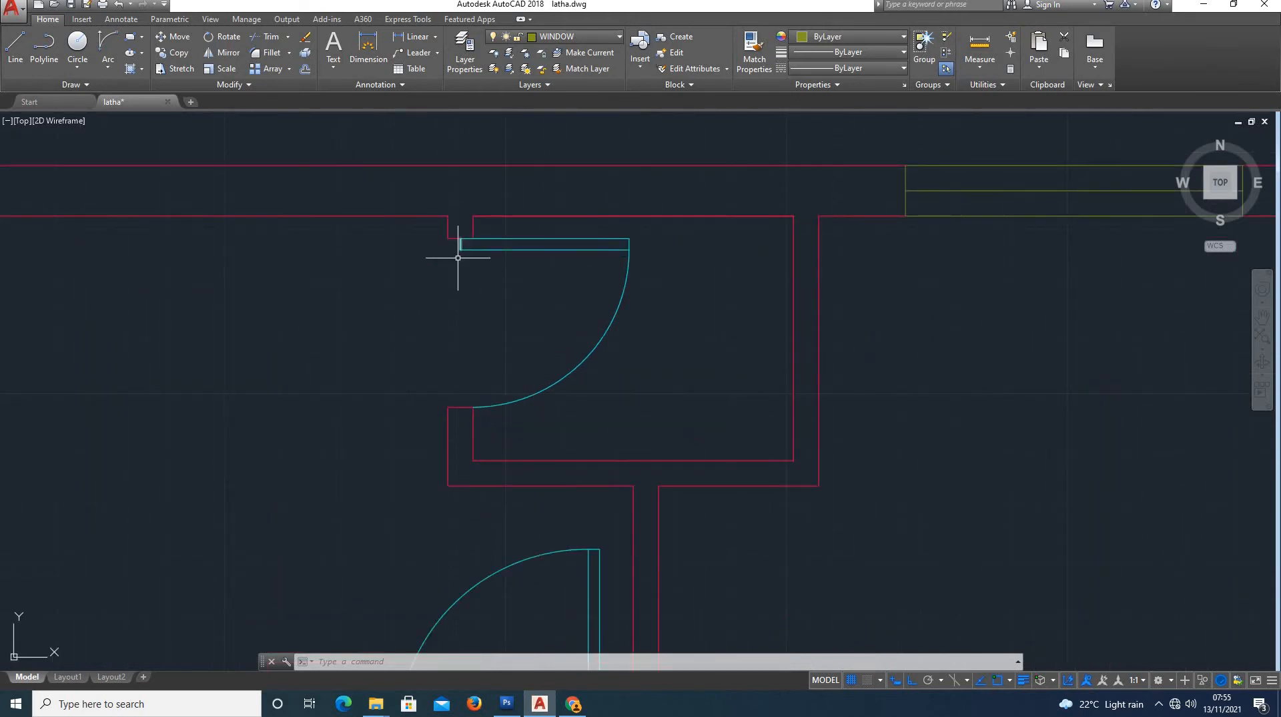
{"action": "left_click", "coordinate": [415, 37]}
{"action": "left_click", "coordinate": [460, 244]}
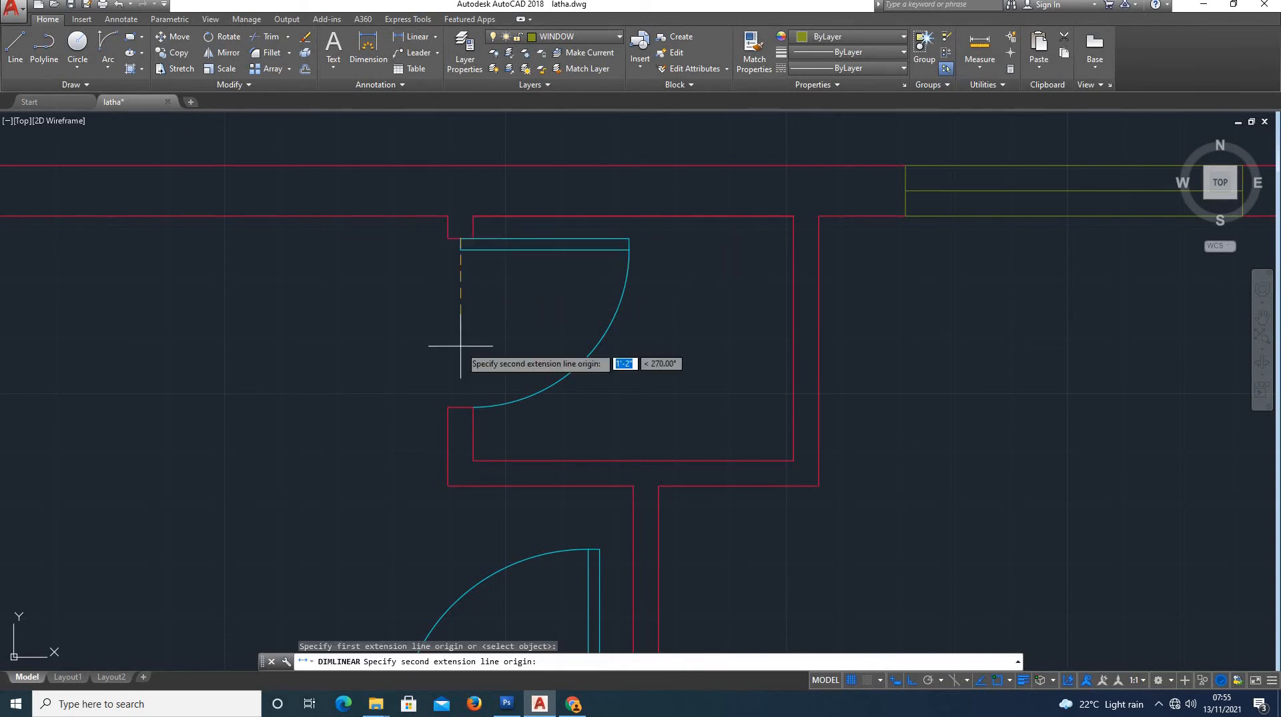
{"action": "left_click", "coordinate": [460, 407]}
{"action": "left_click", "coordinate": [395, 405]}
{"action": "scroll", "coordinate": [442, 254], "scroll_direction": "down", "scroll_amount": 6}
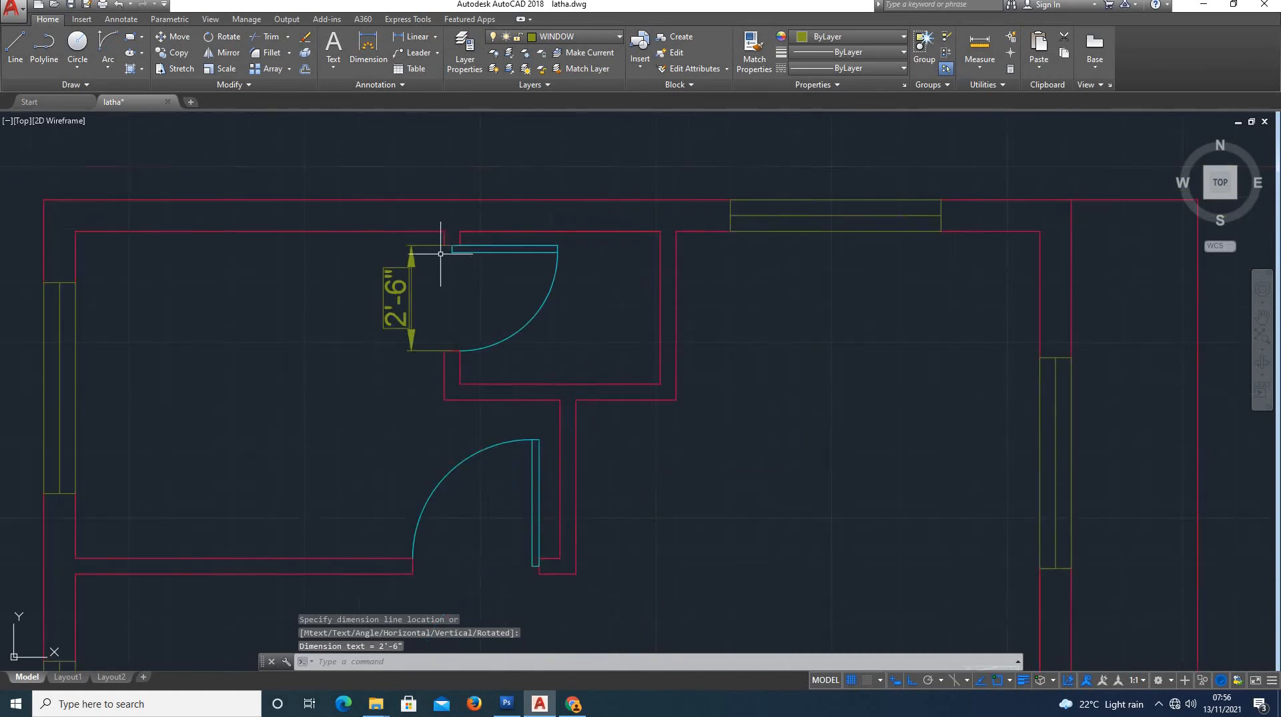
Add a horizontal linear dimension for the thickness of the east exterior wall, placed above the plan's north edge
{"action": "scroll", "coordinate": [581, 489], "scroll_direction": "up", "scroll_amount": 3}
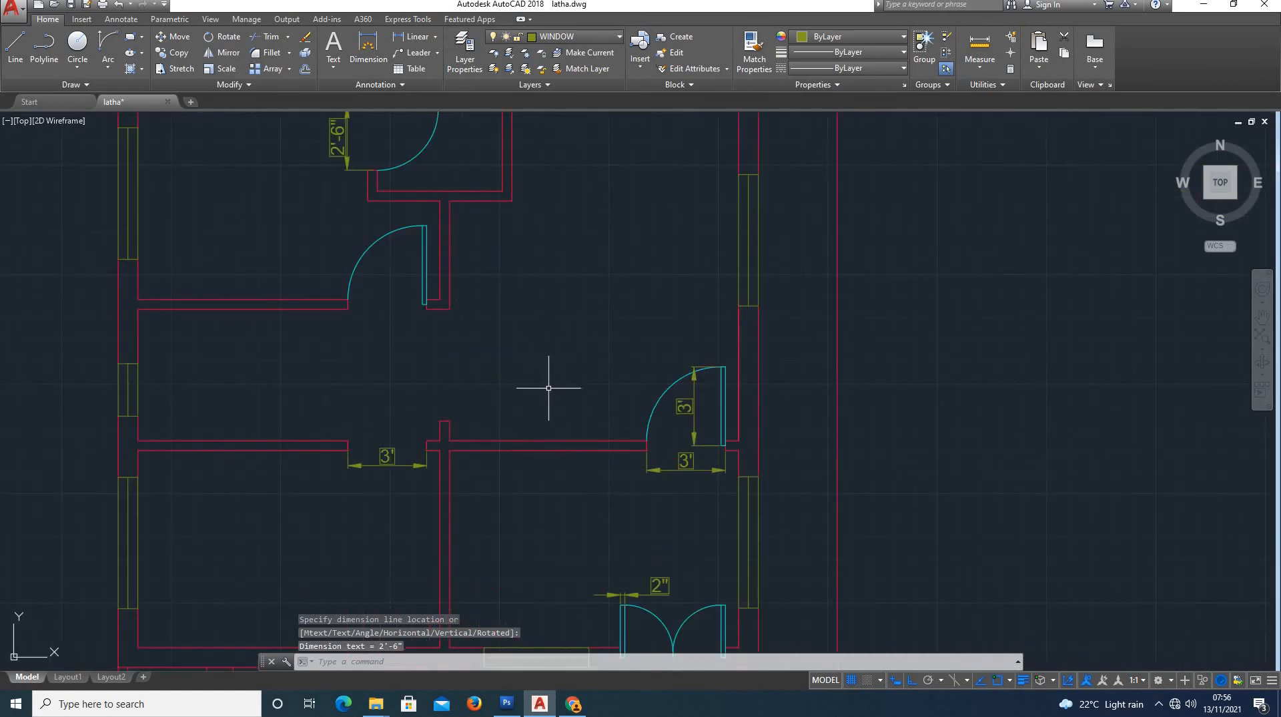
{"action": "scroll", "coordinate": [539, 380], "scroll_direction": "down", "scroll_amount": 4}
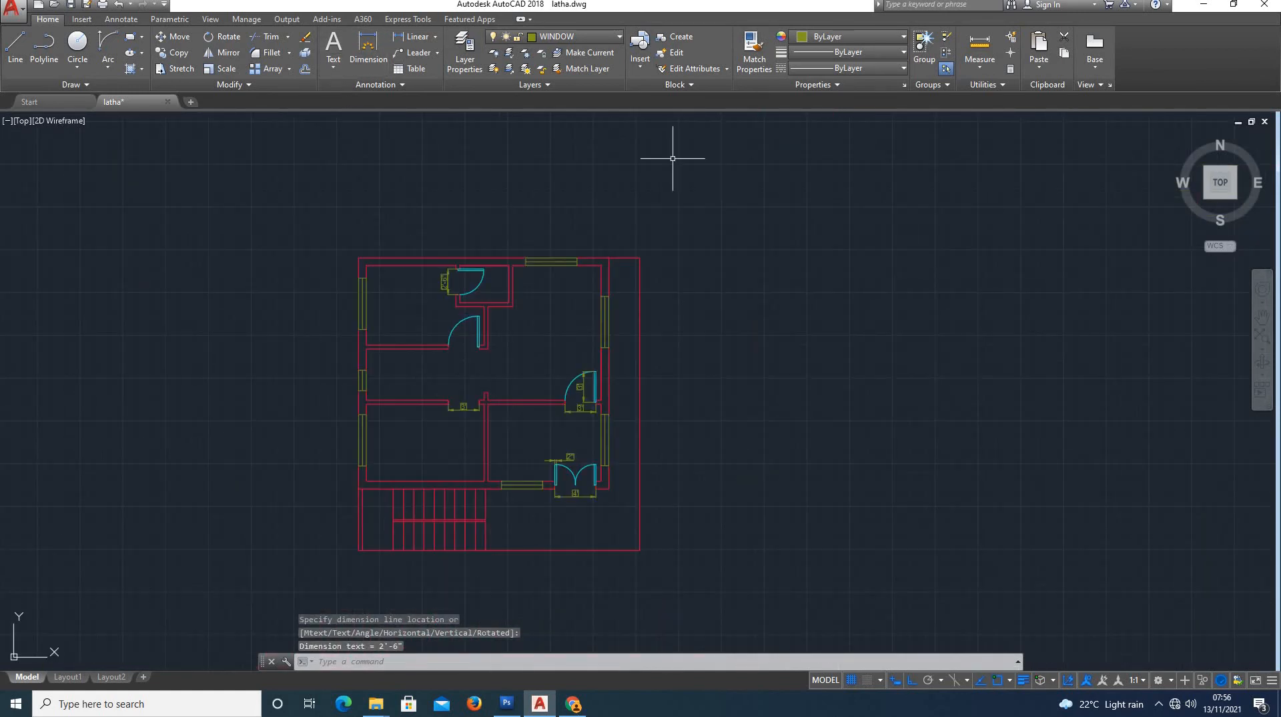
{"action": "left_click", "coordinate": [414, 41]}
{"action": "scroll", "coordinate": [603, 277], "scroll_direction": "up", "scroll_amount": 5}
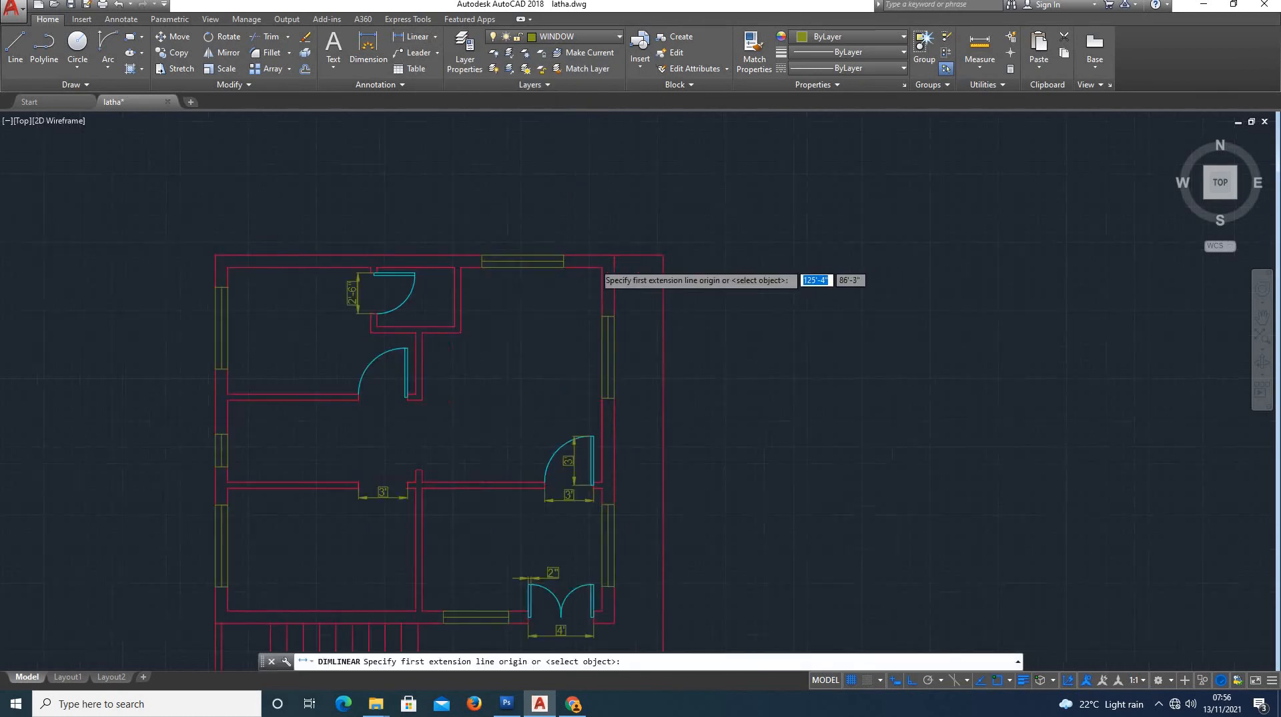
{"action": "left_click", "coordinate": [605, 270]}
{"action": "left_click", "coordinate": [624, 270]}
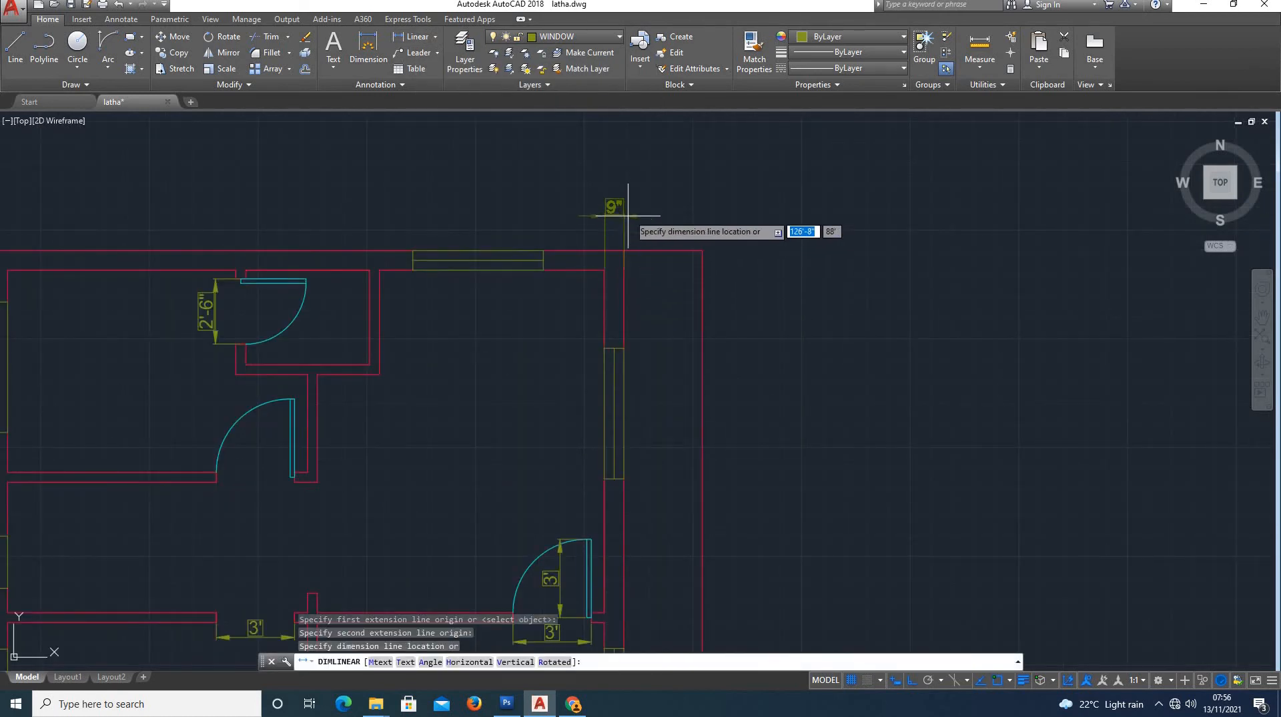
{"action": "left_click", "coordinate": [663, 205]}
{"action": "scroll", "coordinate": [671, 196], "scroll_direction": "down", "scroll_amount": 3}
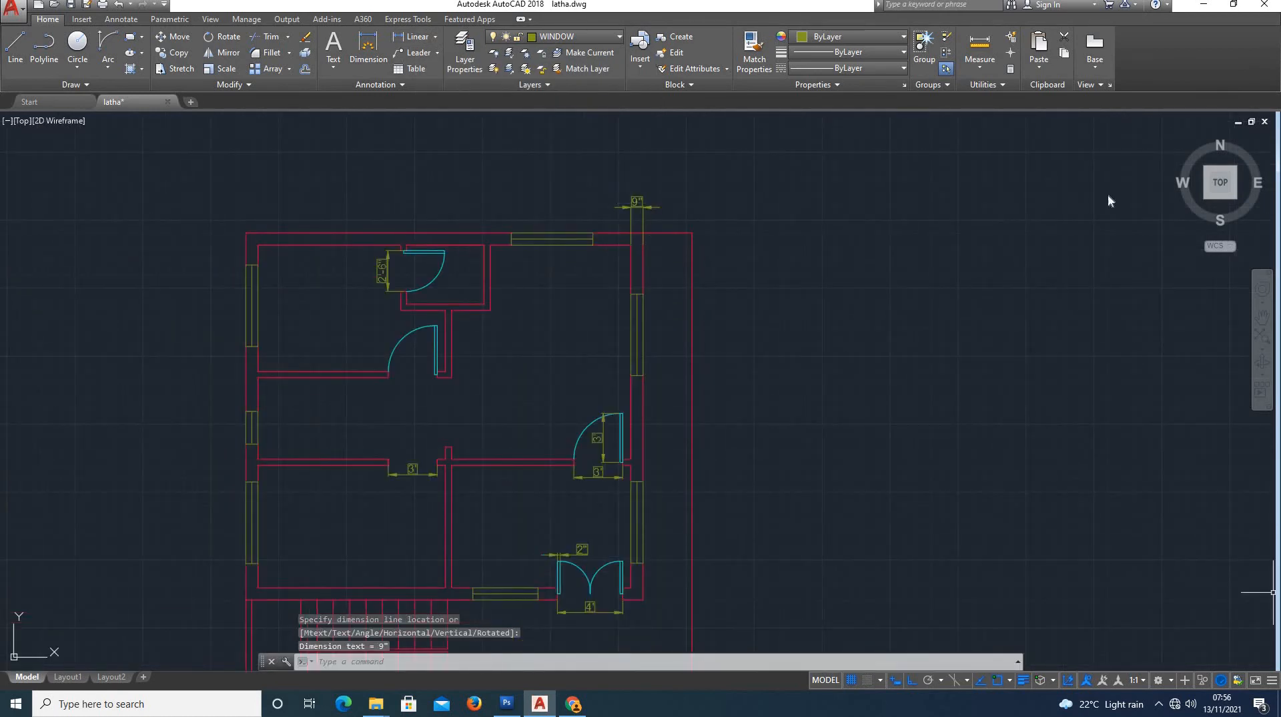
Add a horizontal linear dimension for the thickness of the small northern room's east partition wall, placed below its corner
{"action": "left_click", "coordinate": [400, 37]}
{"action": "scroll", "coordinate": [505, 325], "scroll_direction": "up", "scroll_amount": 4}
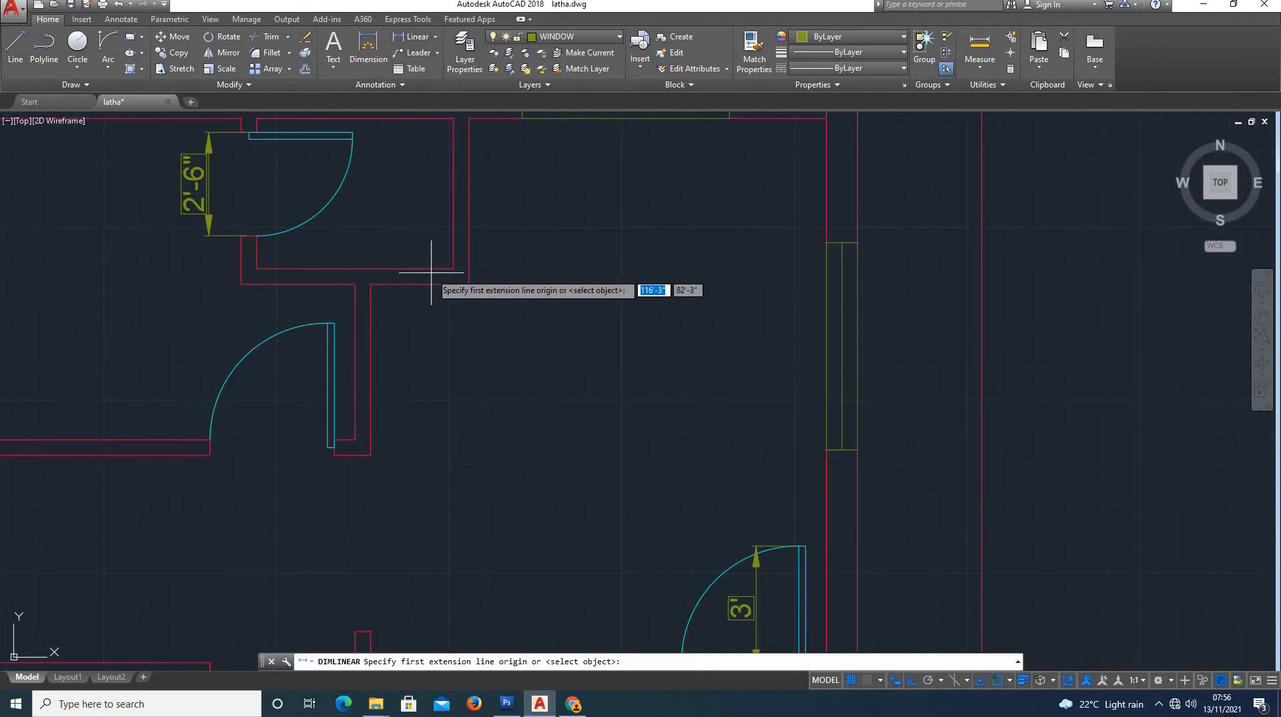
{"action": "left_click", "coordinate": [454, 268]}
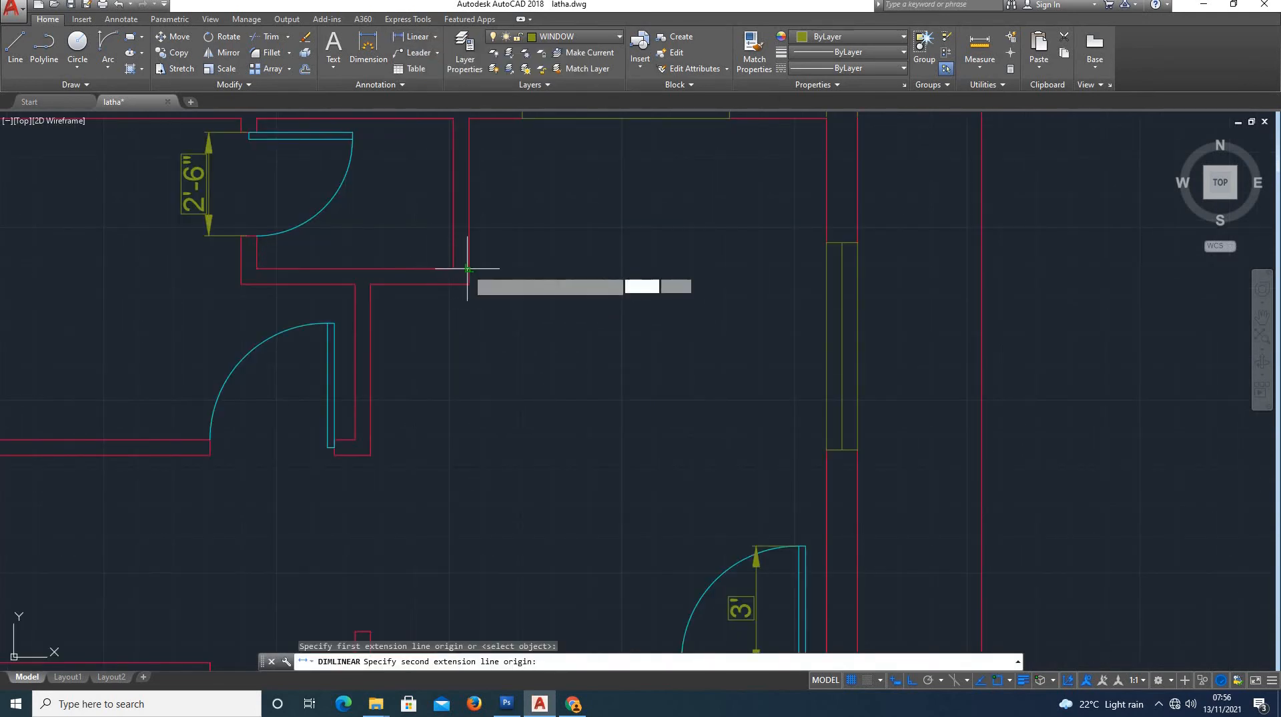
{"action": "left_click", "coordinate": [469, 284]}
{"action": "left_click", "coordinate": [468, 323]}
{"action": "scroll", "coordinate": [509, 281], "scroll_direction": "down", "scroll_amount": 2}
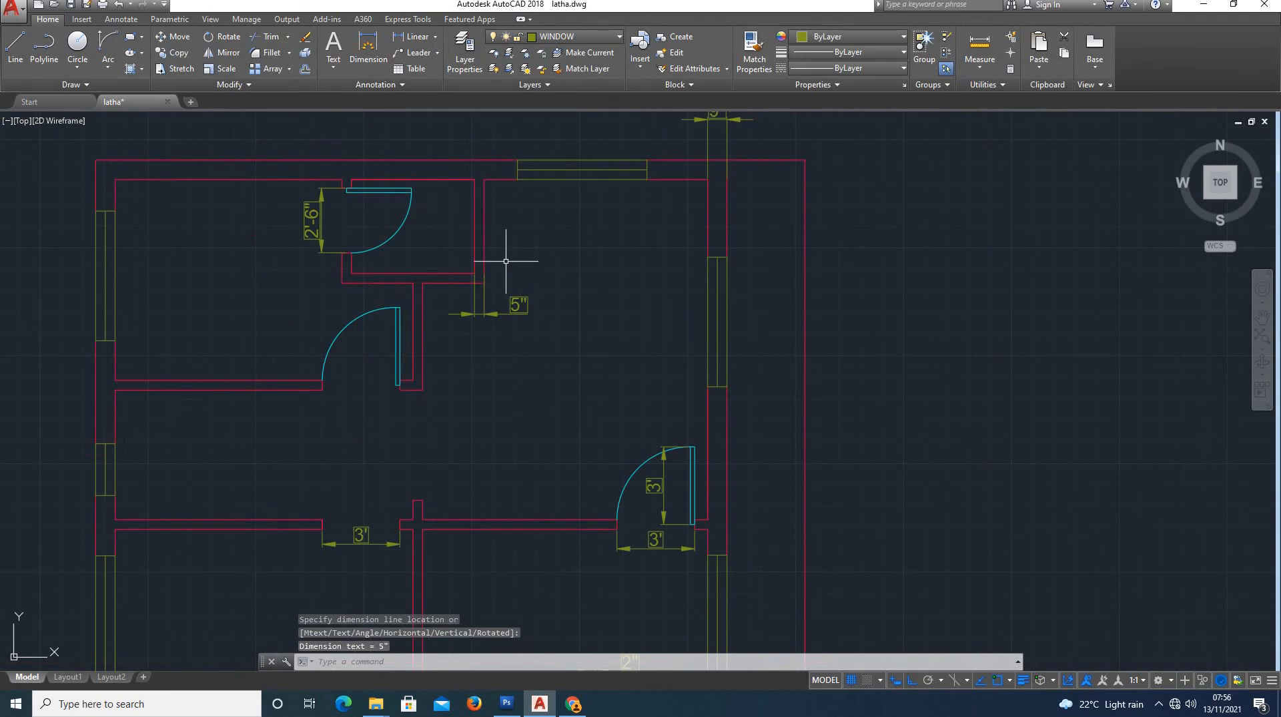
Add a horizontal linear dimension along the window in the north exterior wall, placed above the window
{"action": "scroll", "coordinate": [507, 262], "scroll_direction": "down", "scroll_amount": 4}
{"action": "scroll", "coordinate": [647, 245], "scroll_direction": "up", "scroll_amount": 2}
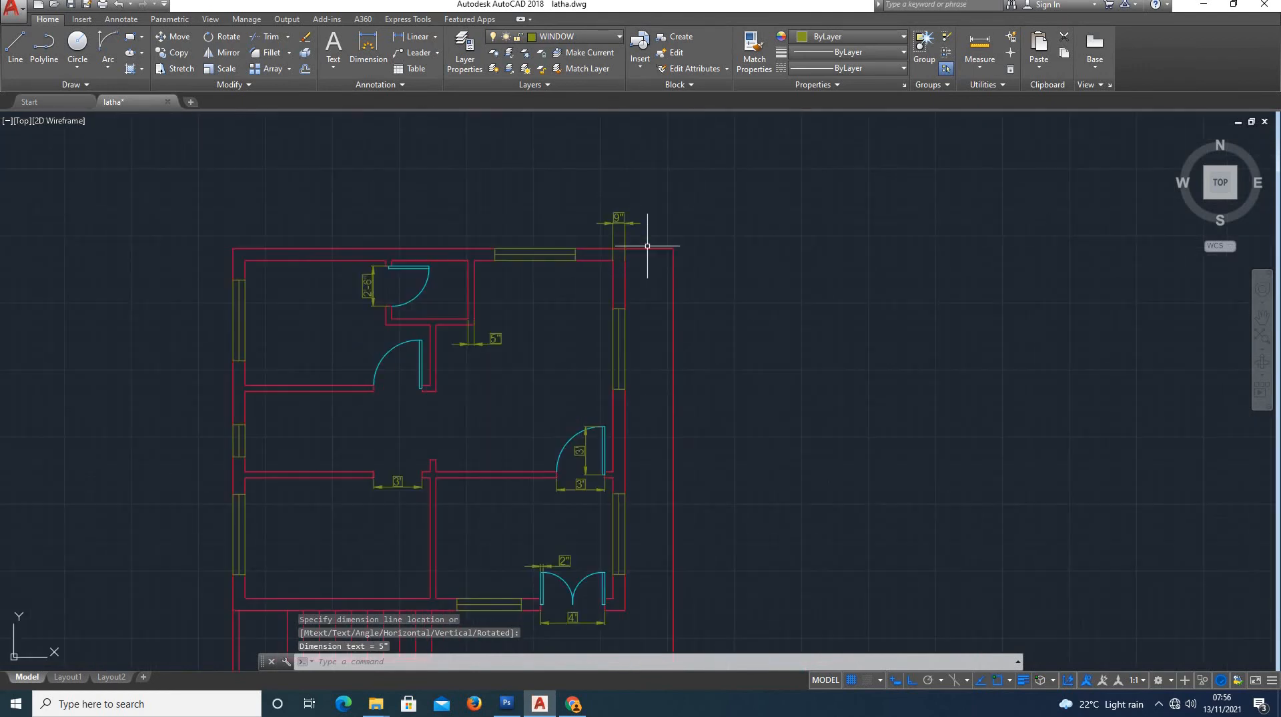
{"action": "scroll", "coordinate": [500, 294], "scroll_direction": "up", "scroll_amount": 1}
{"action": "scroll", "coordinate": [509, 287], "scroll_direction": "down", "scroll_amount": 1}
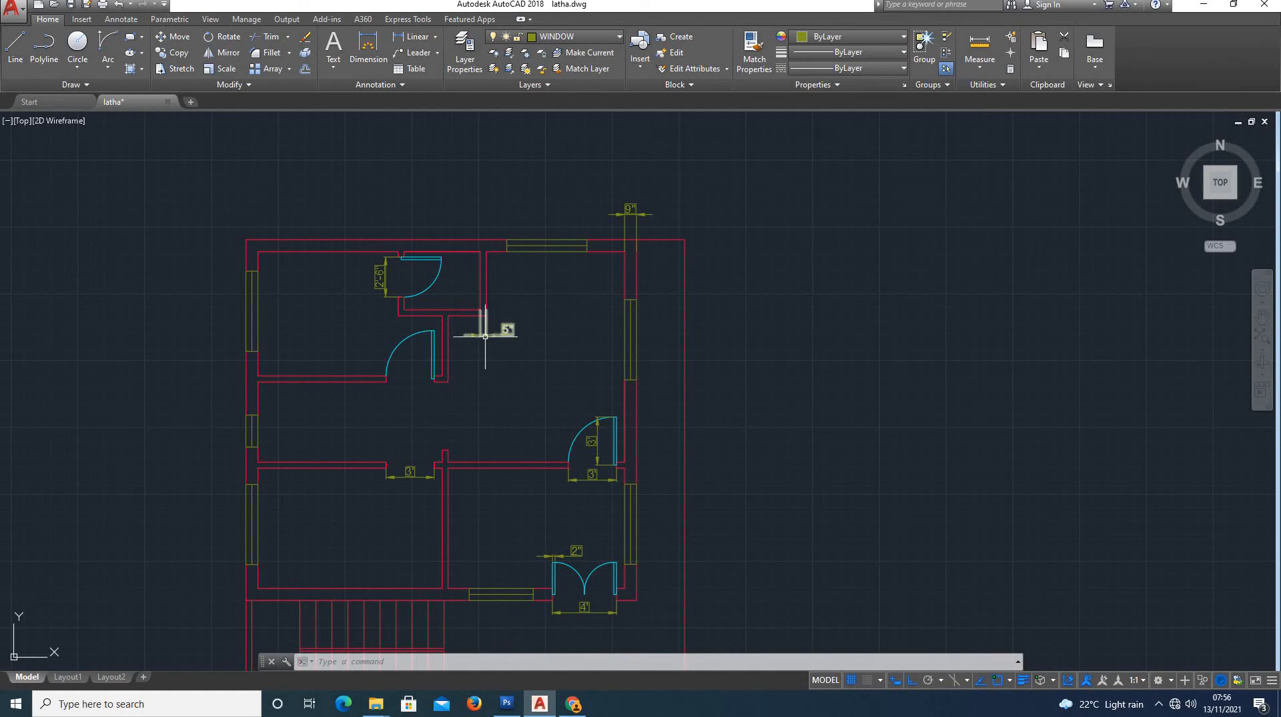
{"action": "scroll", "coordinate": [513, 312], "scroll_direction": "down", "scroll_amount": 2}
{"action": "scroll", "coordinate": [441, 425], "scroll_direction": "up", "scroll_amount": 2}
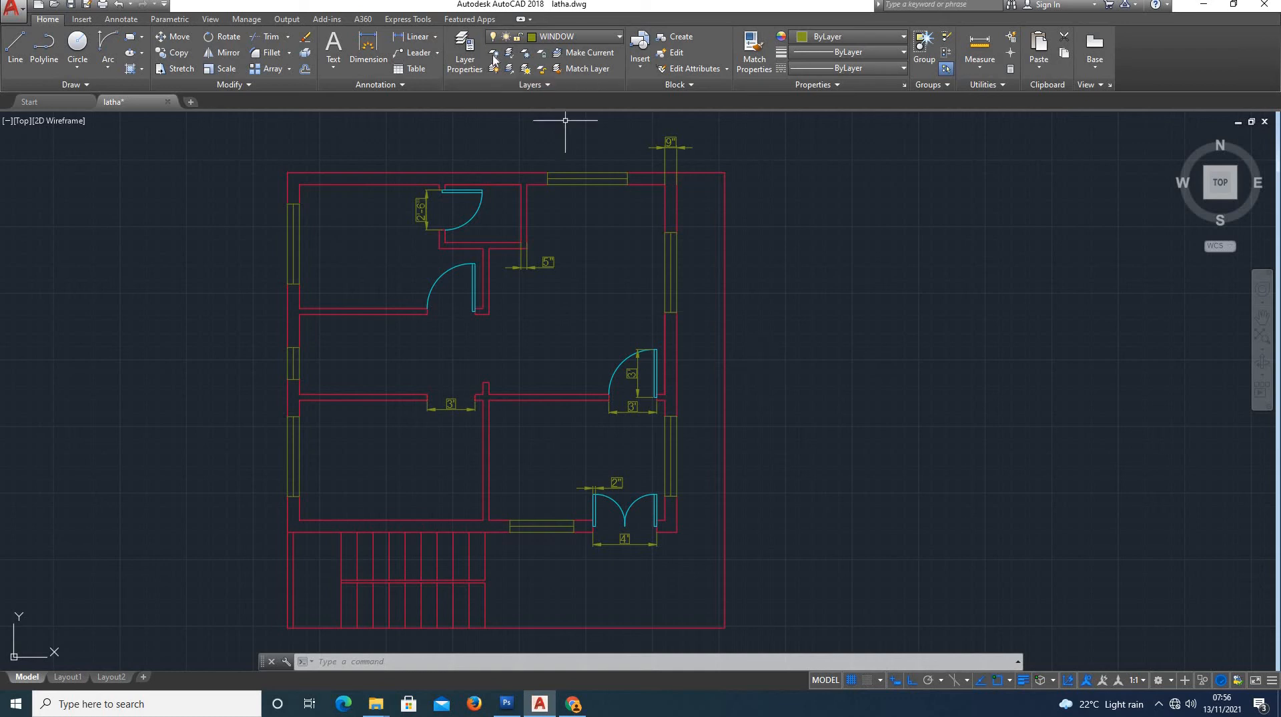
{"action": "scroll", "coordinate": [591, 131], "scroll_direction": "up", "scroll_amount": 4}
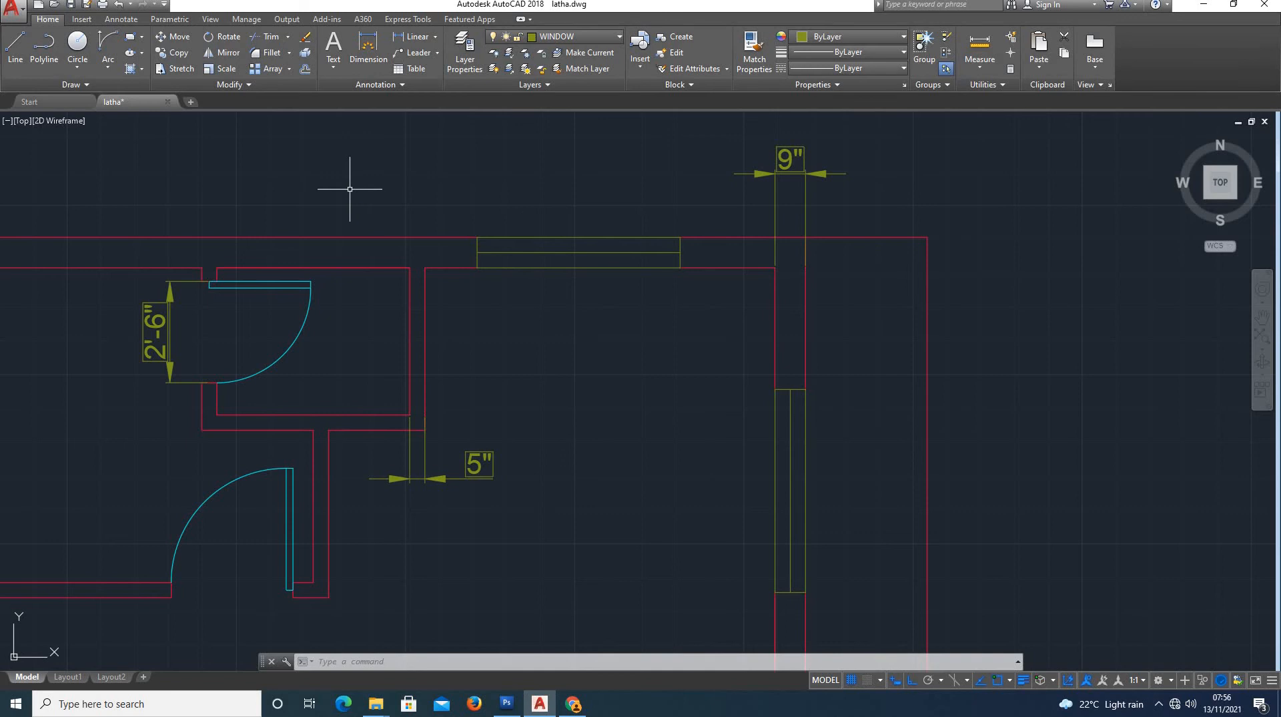
{"action": "left_click", "coordinate": [411, 40]}
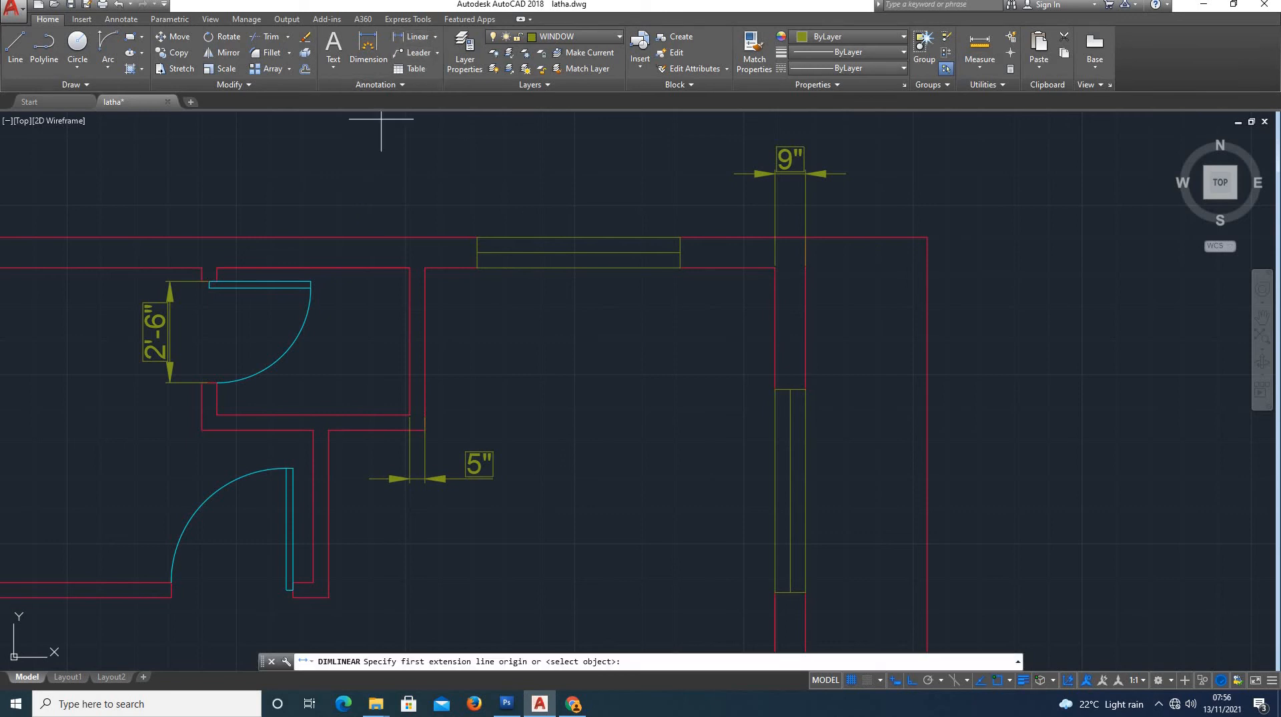
{"action": "left_click", "coordinate": [478, 238]}
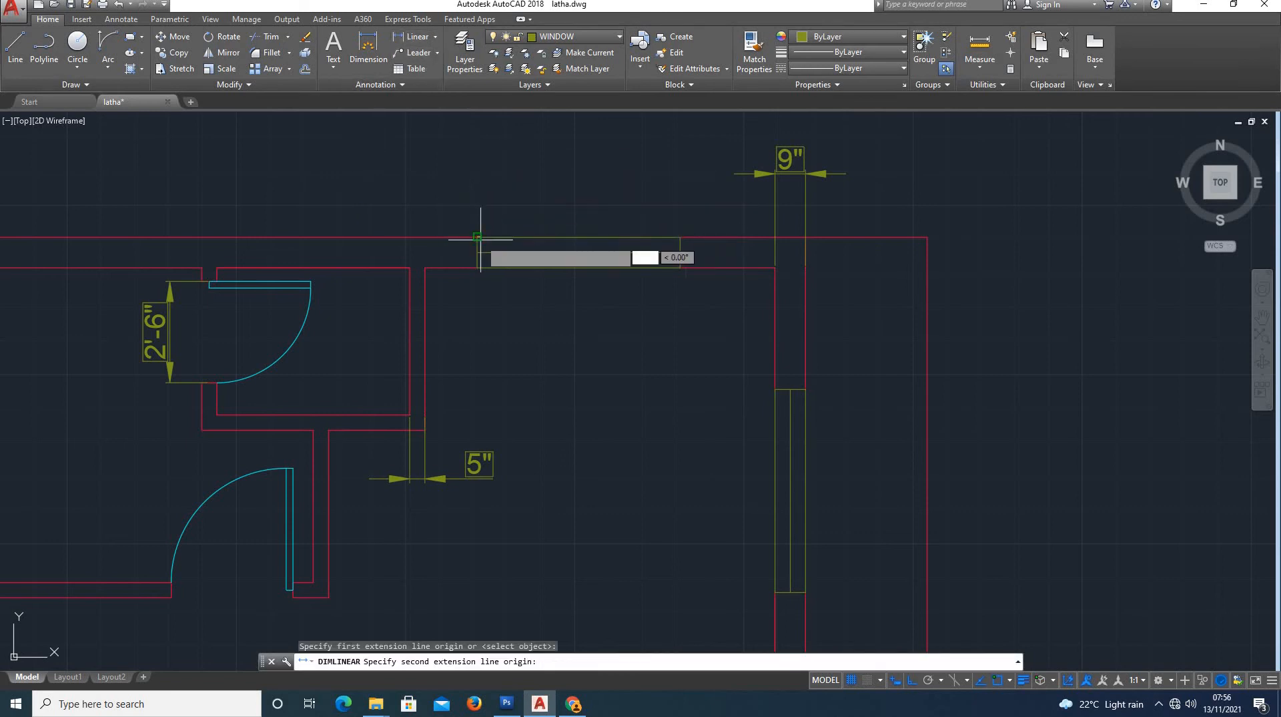
{"action": "left_click", "coordinate": [680, 237]}
{"action": "left_click", "coordinate": [659, 202]}
{"action": "scroll", "coordinate": [586, 185], "scroll_direction": "down", "scroll_amount": 4}
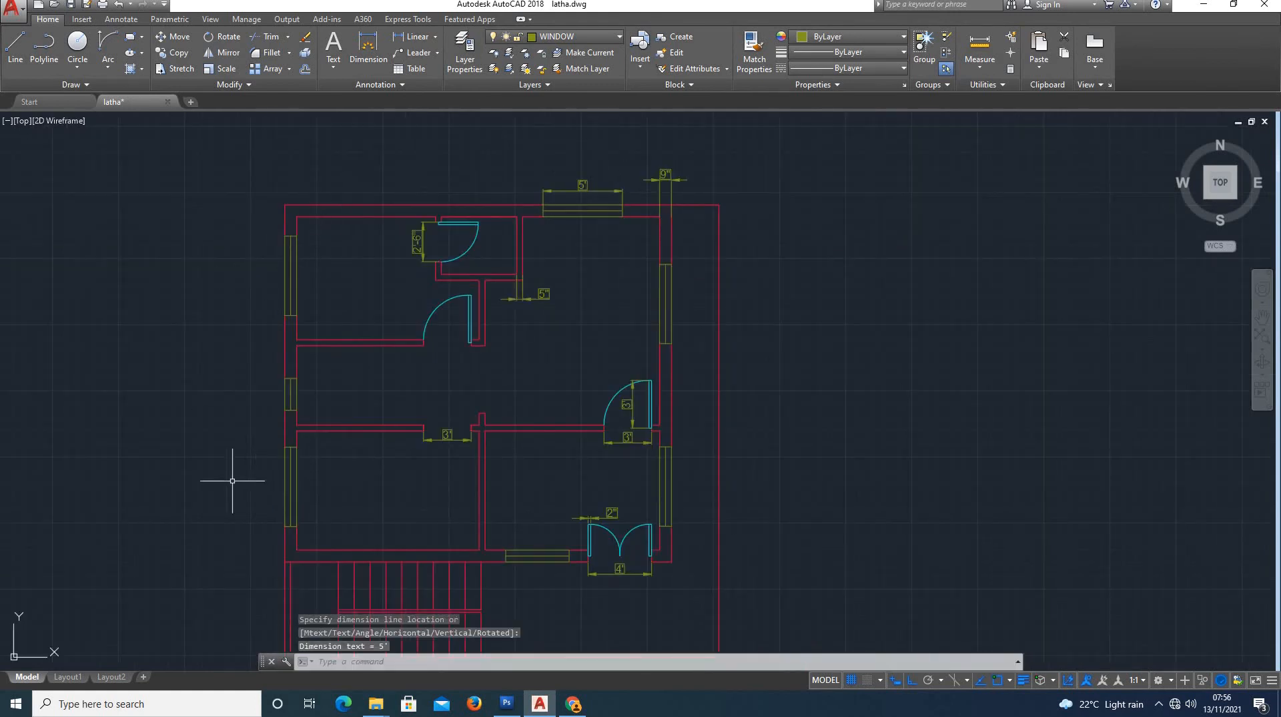
Add a vertical linear dimension along the small middle window in the west exterior wall, placed west of the window
{"action": "scroll", "coordinate": [279, 409], "scroll_direction": "up", "scroll_amount": 4}
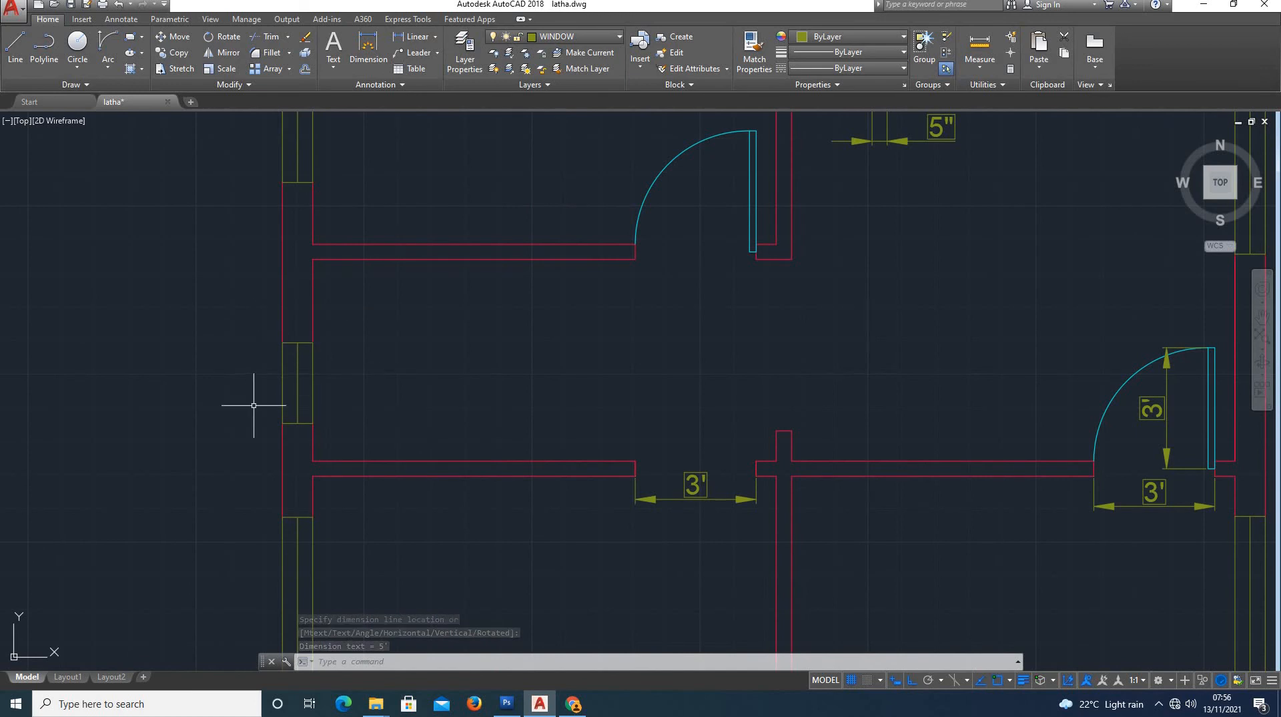
{"action": "left_click", "coordinate": [535, 37]}
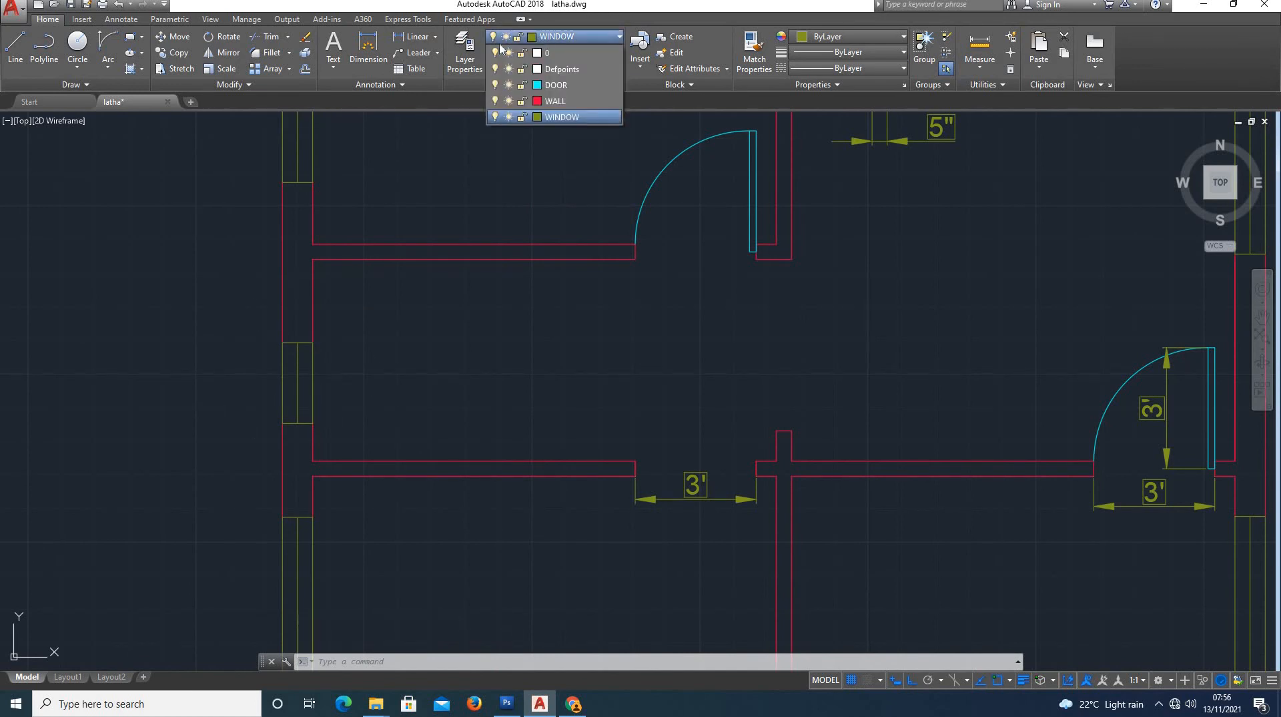
{"action": "left_click", "coordinate": [425, 38]}
{"action": "left_click", "coordinate": [423, 38]}
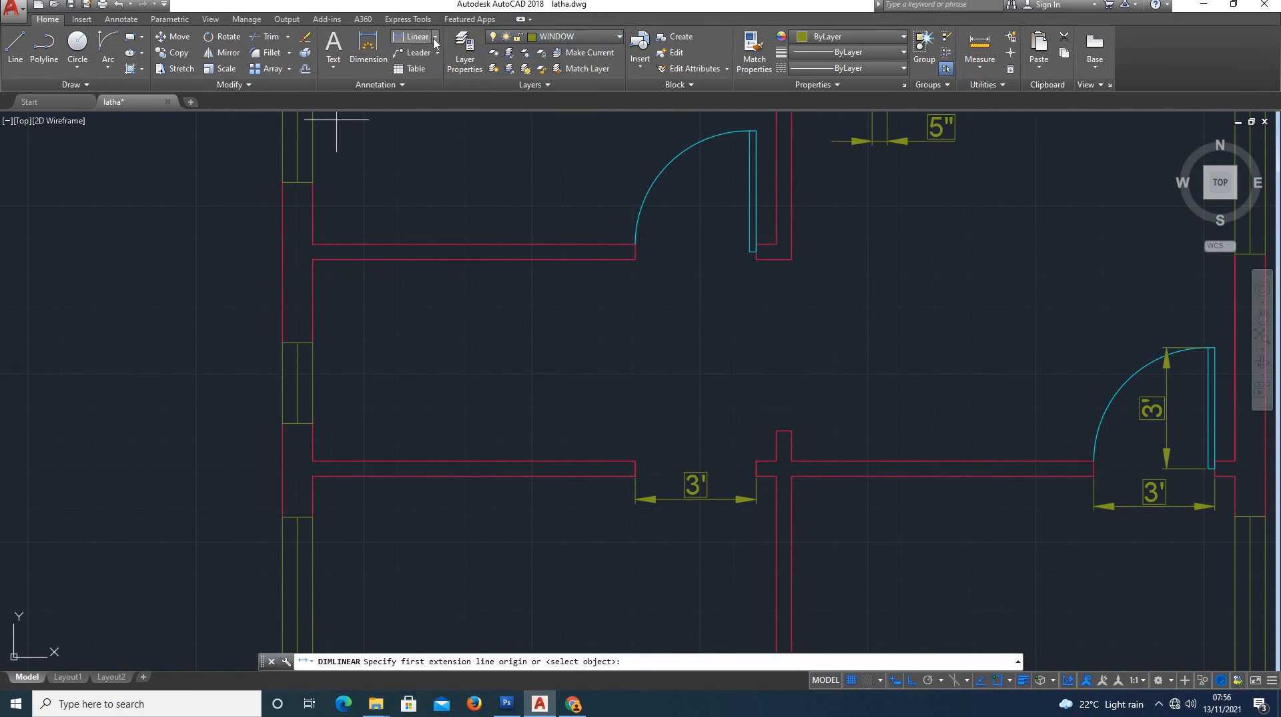
{"action": "left_click", "coordinate": [435, 39]}
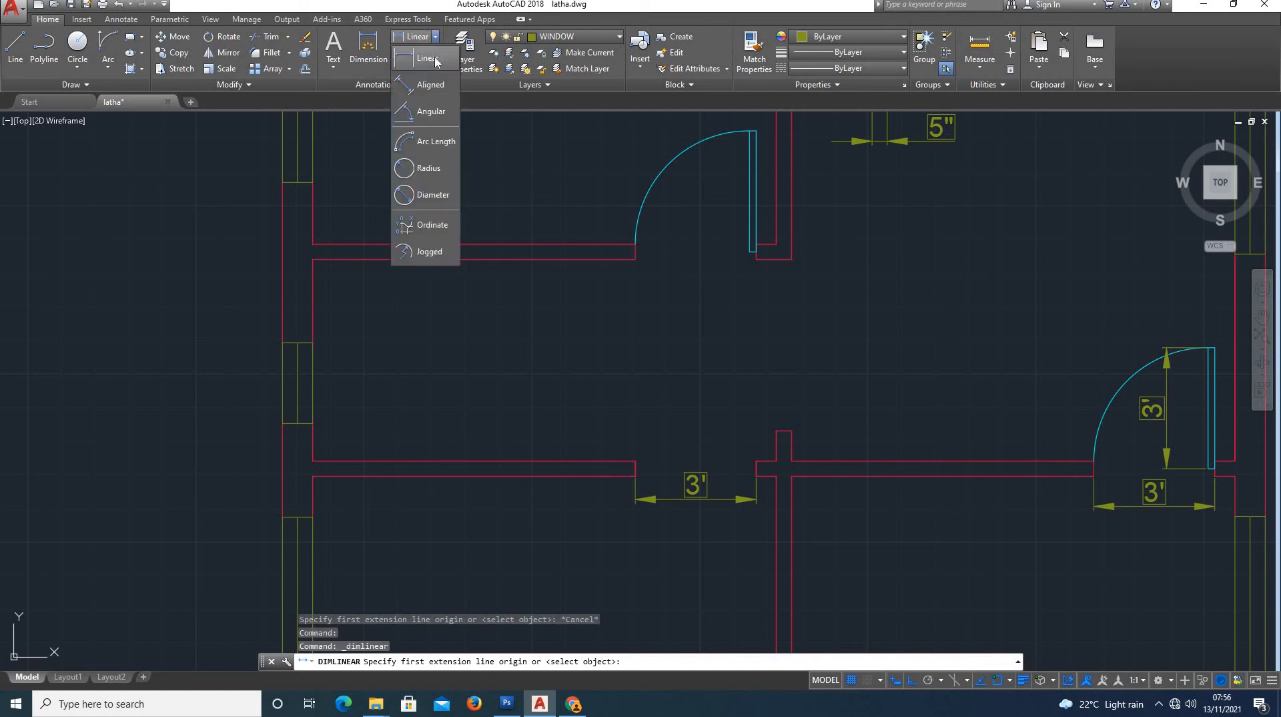
{"action": "left_click", "coordinate": [427, 59]}
{"action": "left_click", "coordinate": [282, 342]}
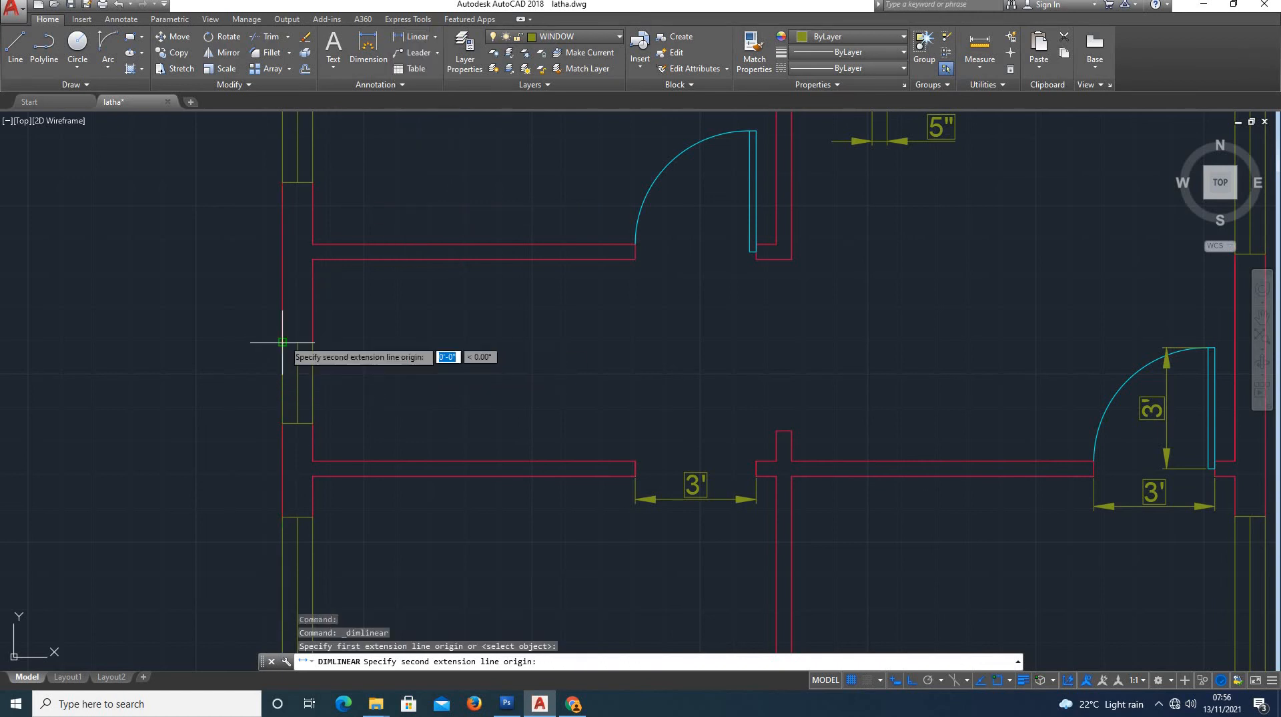
{"action": "left_click", "coordinate": [283, 422]}
{"action": "left_click", "coordinate": [254, 427]}
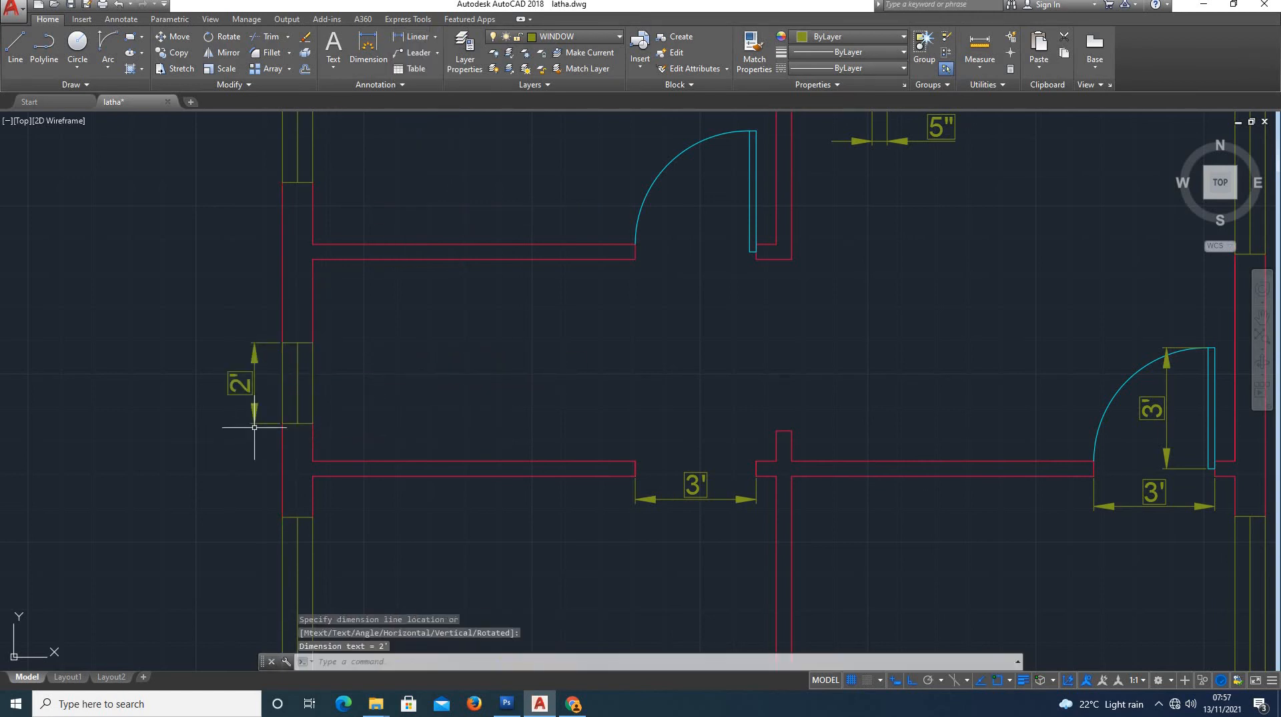
Examine the staircase south of the house and the dimensioned doors, walls and windows across the whole floor plan
{"action": "scroll", "coordinate": [415, 309], "scroll_direction": "down", "scroll_amount": 4}
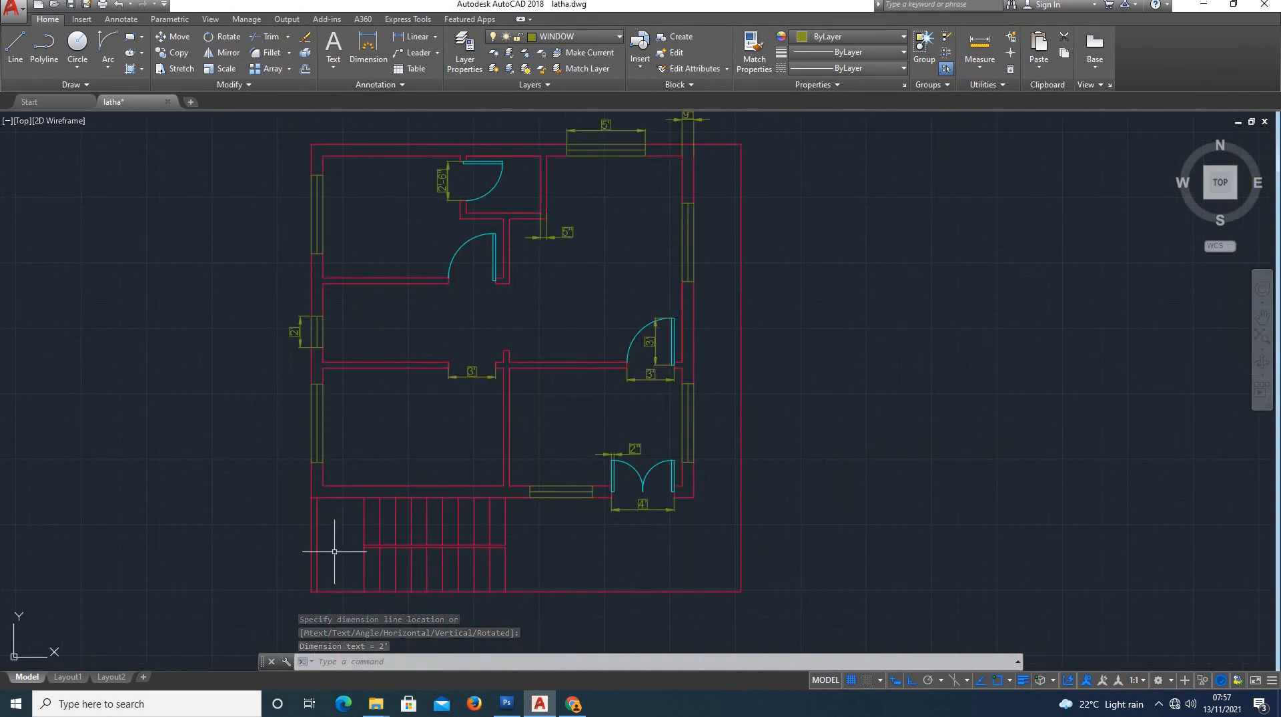
{"action": "scroll", "coordinate": [458, 371], "scroll_direction": "up", "scroll_amount": 2}
{"action": "scroll", "coordinate": [458, 457], "scroll_direction": "down", "scroll_amount": 2}
{"action": "scroll", "coordinate": [462, 512], "scroll_direction": "down", "scroll_amount": 2}
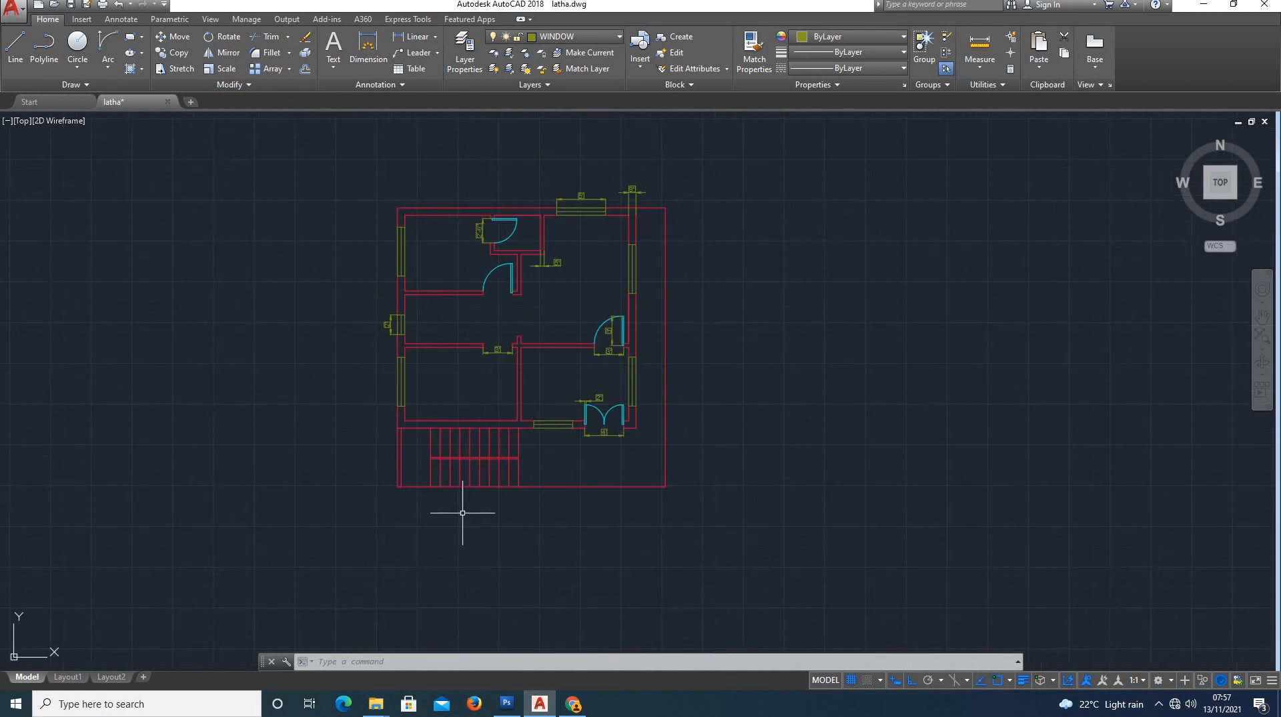
{"action": "scroll", "coordinate": [462, 512], "scroll_direction": "up", "scroll_amount": 4}
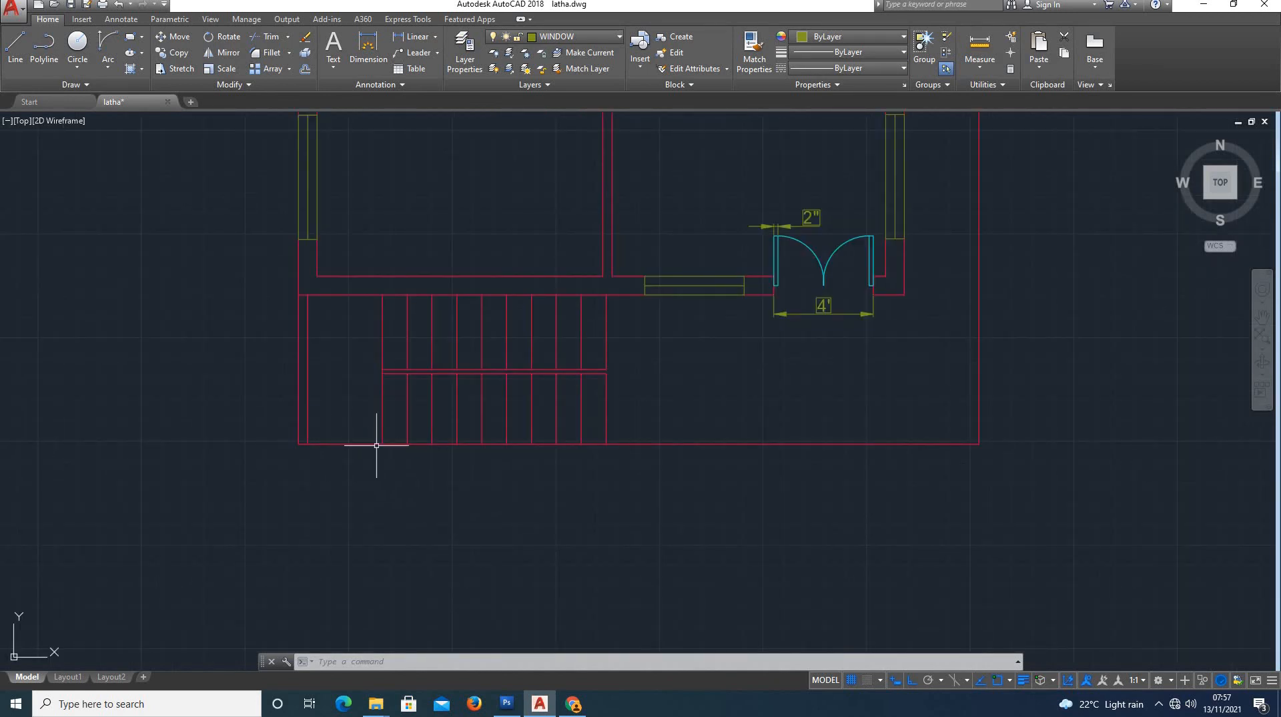
{"action": "scroll", "coordinate": [295, 325], "scroll_direction": "up", "scroll_amount": 4}
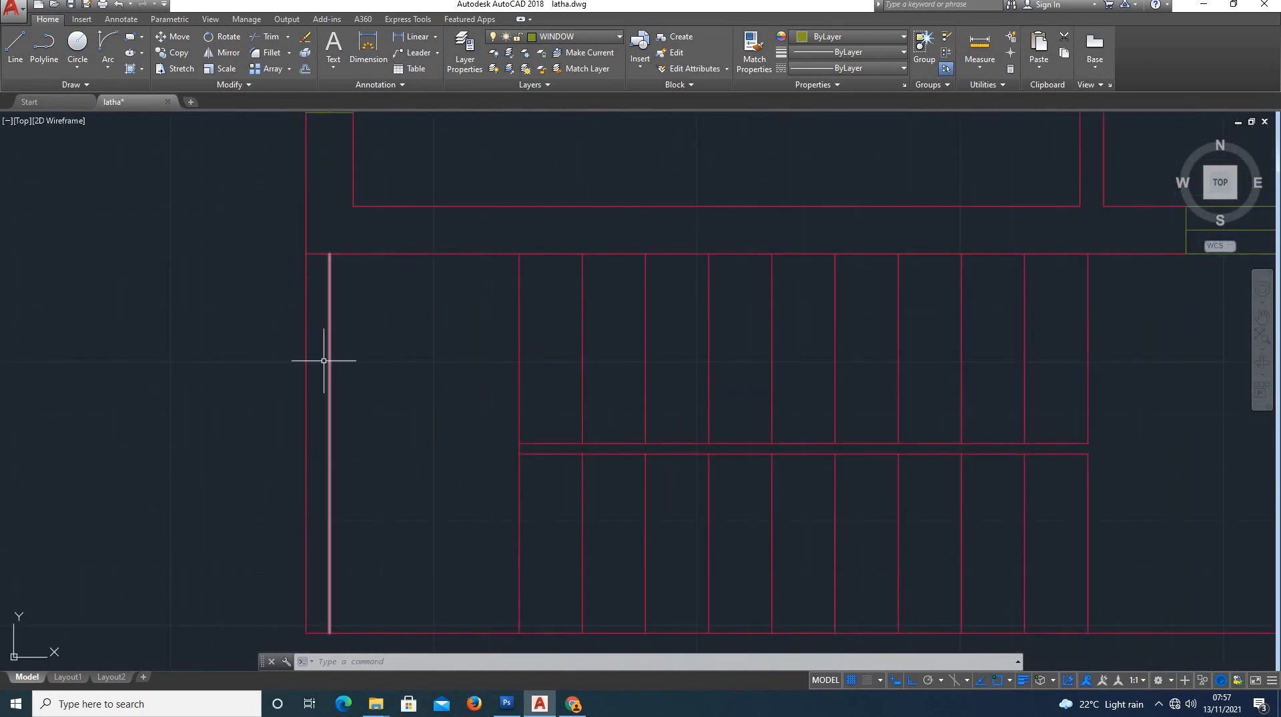
{"action": "scroll", "coordinate": [329, 357], "scroll_direction": "down", "scroll_amount": 5}
{"action": "scroll", "coordinate": [387, 500], "scroll_direction": "down", "scroll_amount": 3}
{"action": "scroll", "coordinate": [470, 345], "scroll_direction": "up", "scroll_amount": 2}
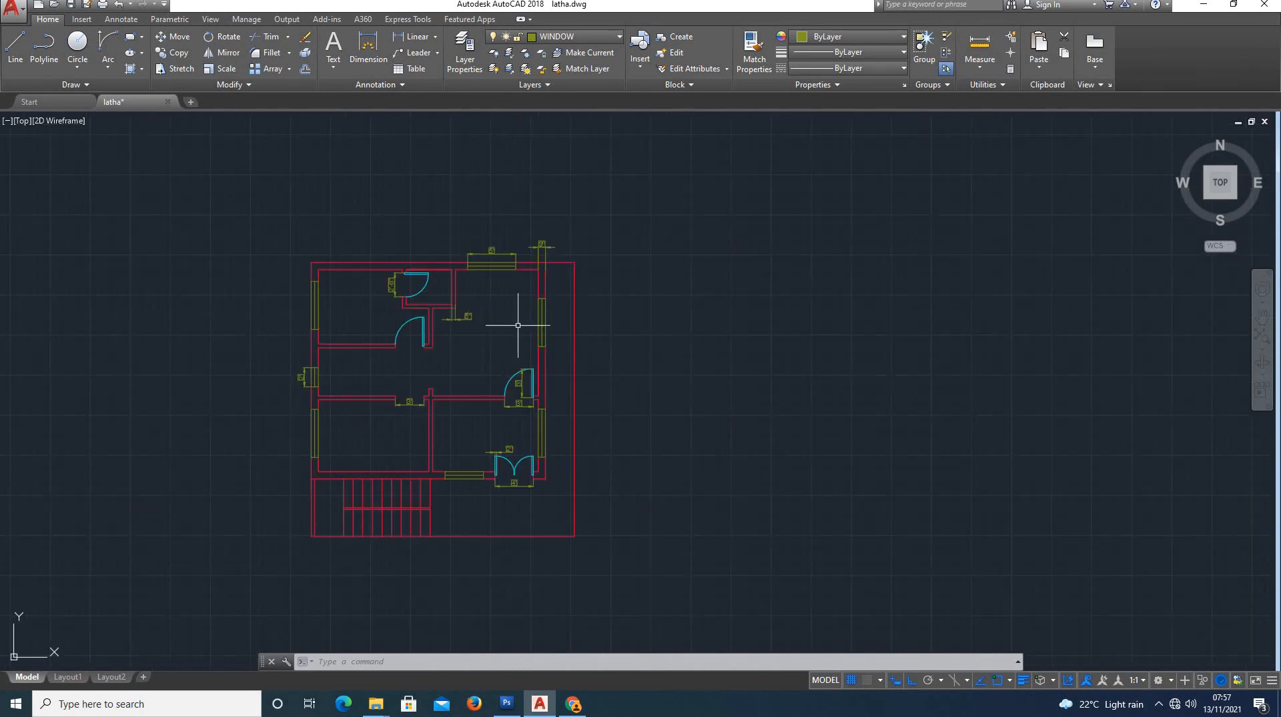
{"action": "scroll", "coordinate": [534, 279], "scroll_direction": "up", "scroll_amount": 4}
{"action": "scroll", "coordinate": [588, 280], "scroll_direction": "down", "scroll_amount": 5}
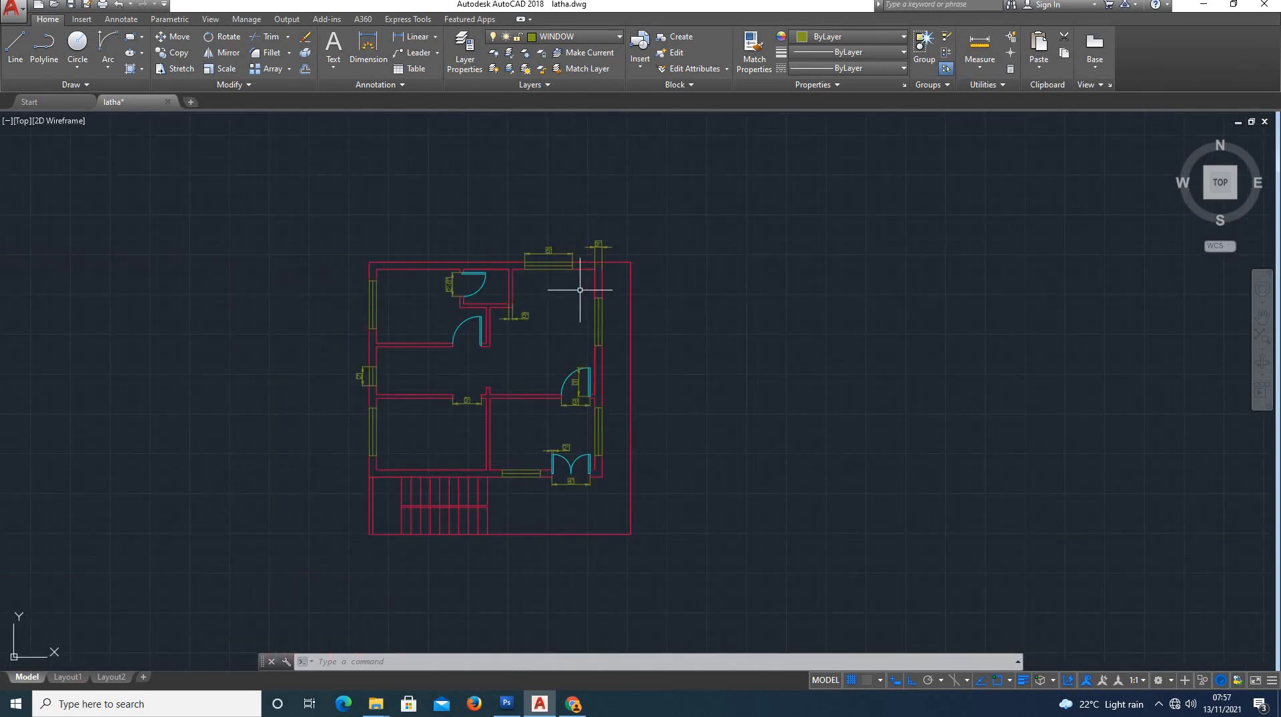
{"action": "scroll", "coordinate": [466, 275], "scroll_direction": "up", "scroll_amount": 3}
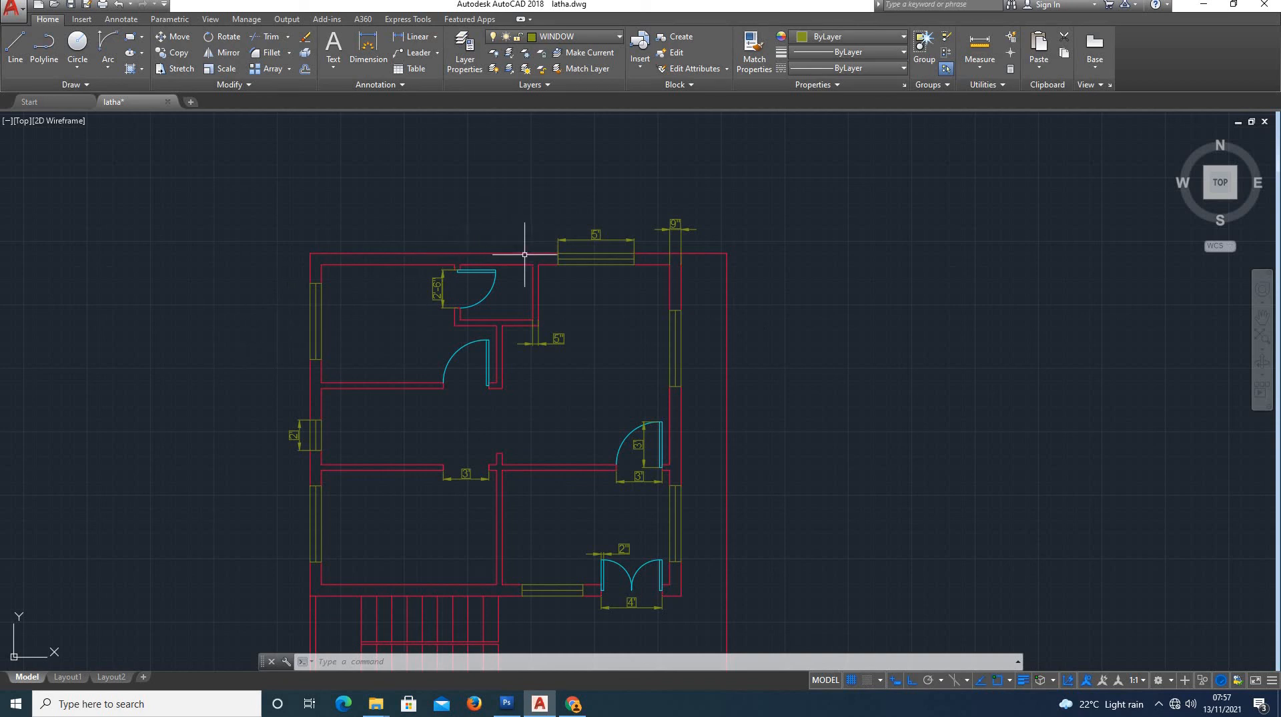
{"action": "scroll", "coordinate": [461, 227], "scroll_direction": "up", "scroll_amount": 1}
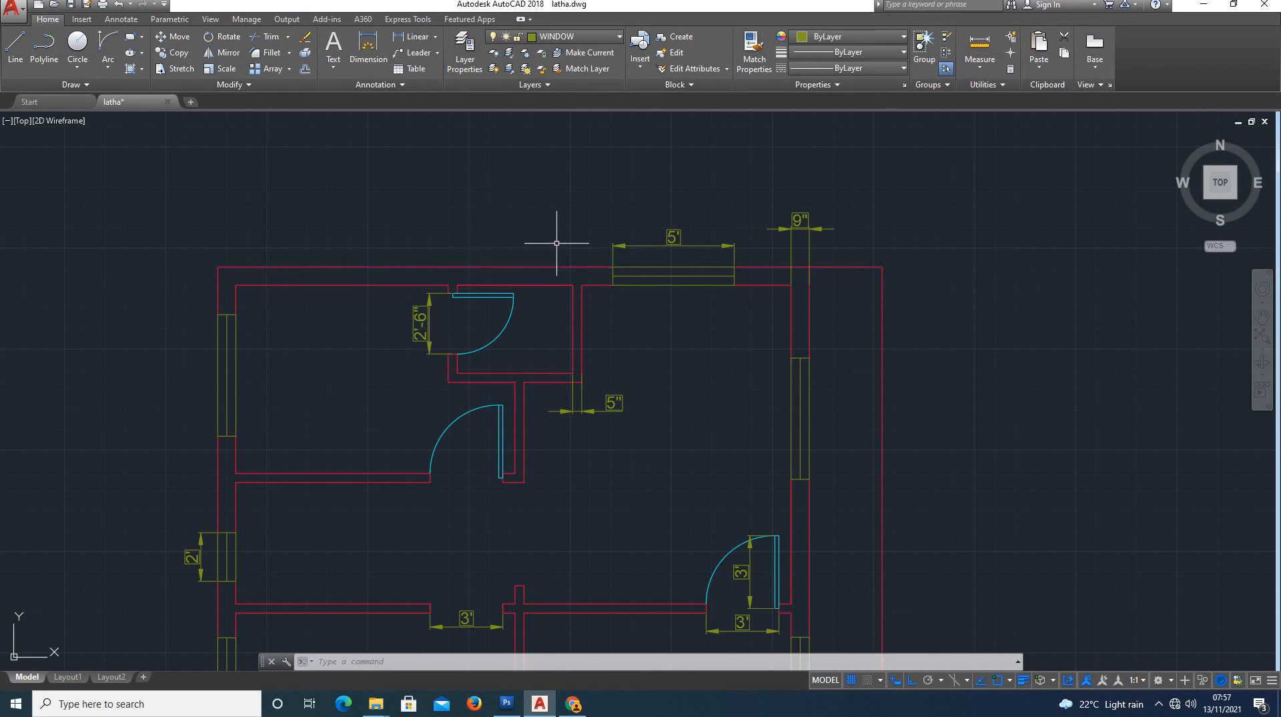
{"action": "scroll", "coordinate": [588, 233], "scroll_direction": "down", "scroll_amount": 4}
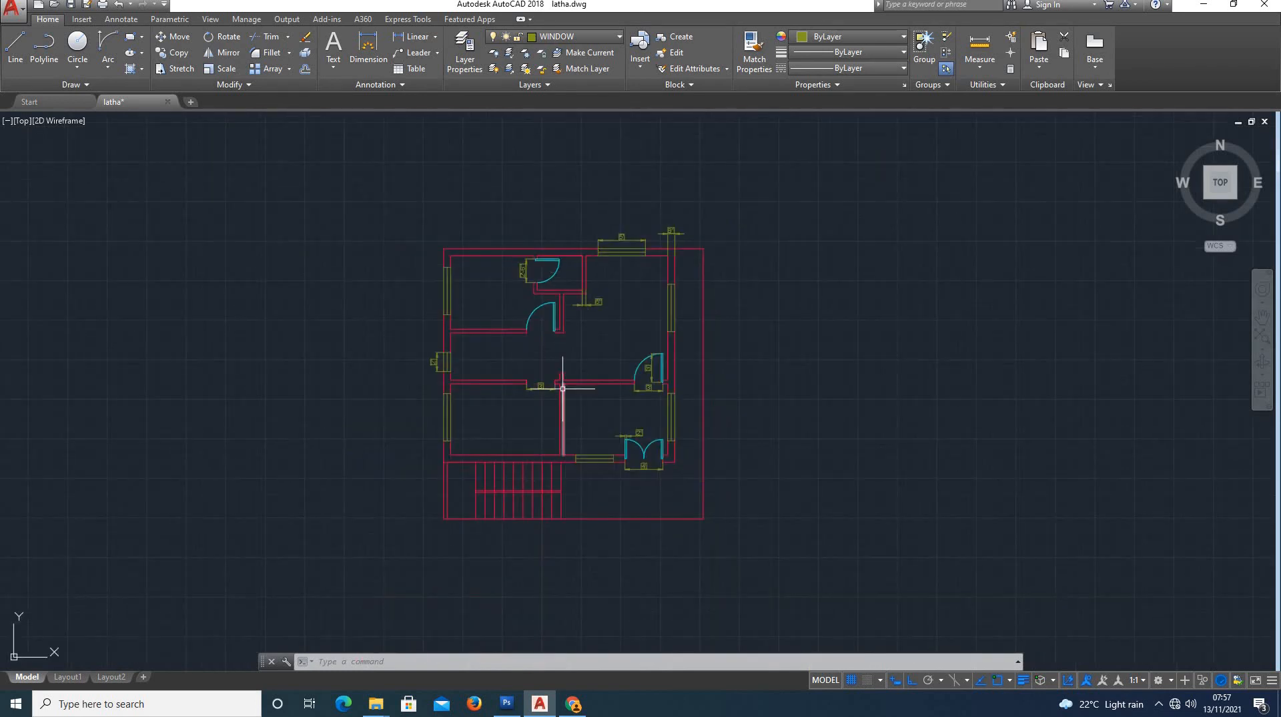
{"action": "scroll", "coordinate": [553, 353], "scroll_direction": "up", "scroll_amount": 2}
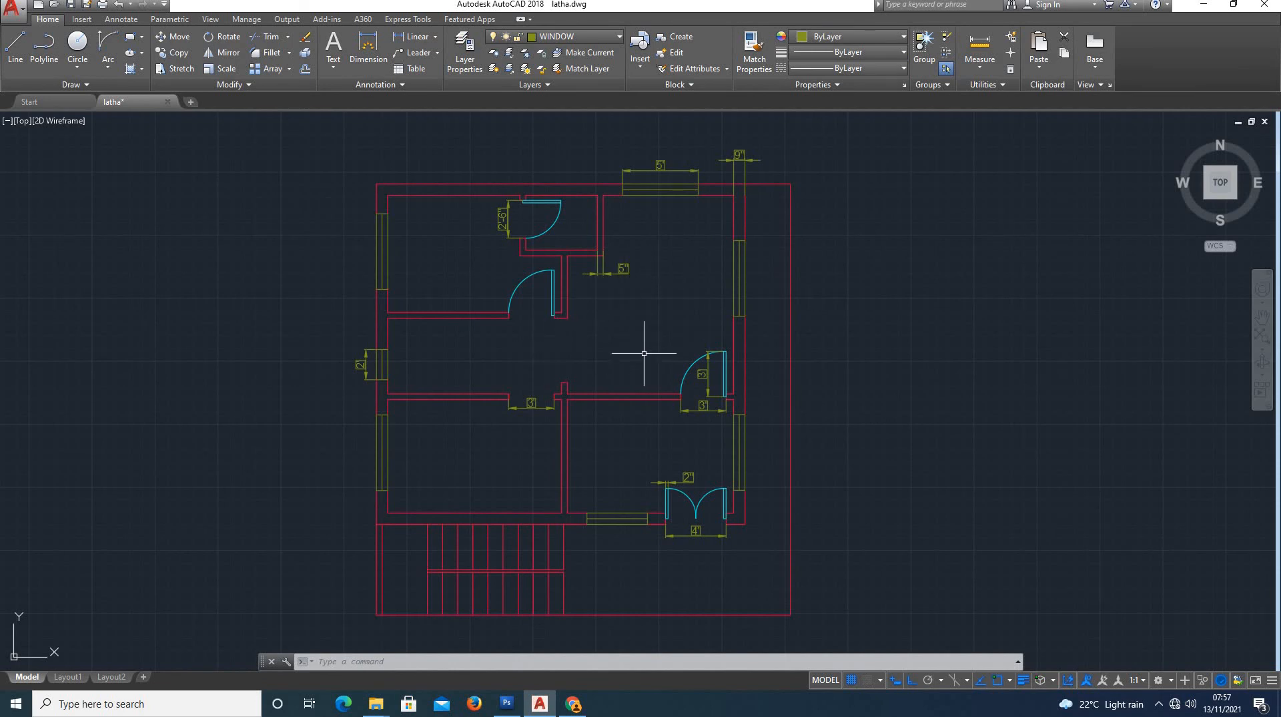
{"action": "scroll", "coordinate": [644, 353], "scroll_direction": "up", "scroll_amount": 2}
{"action": "scroll", "coordinate": [635, 351], "scroll_direction": "down", "scroll_amount": 2}
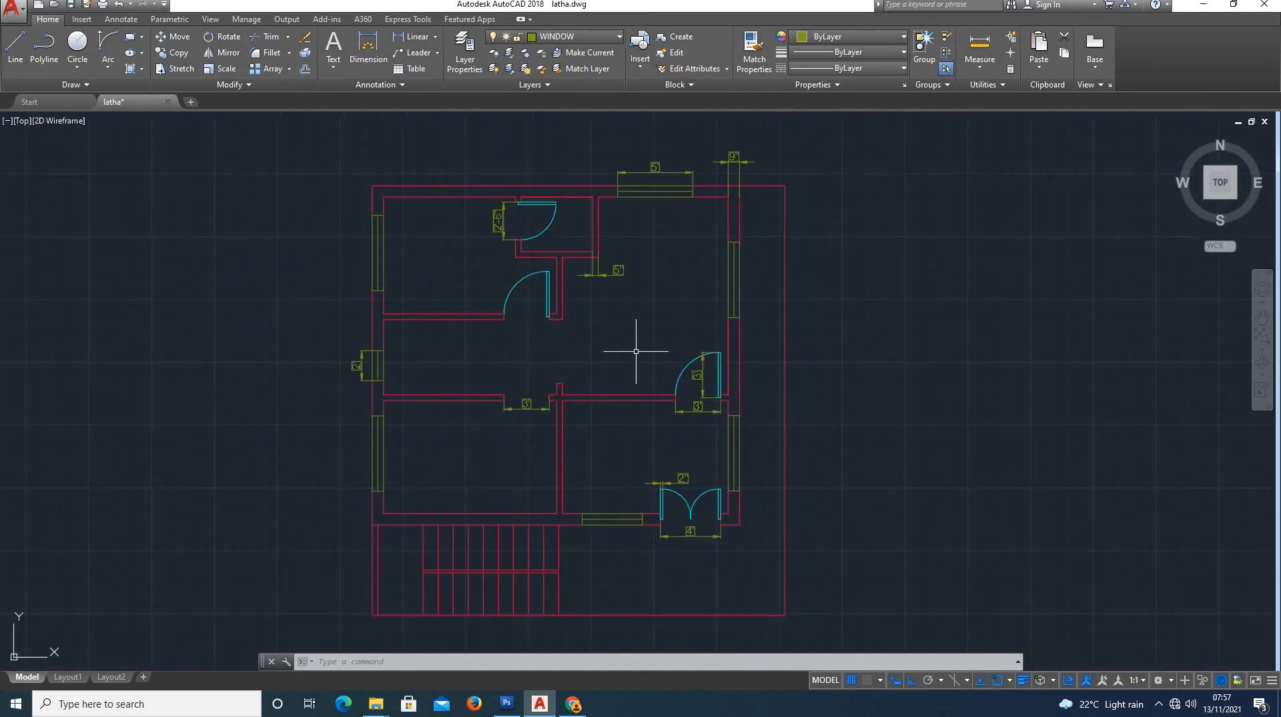